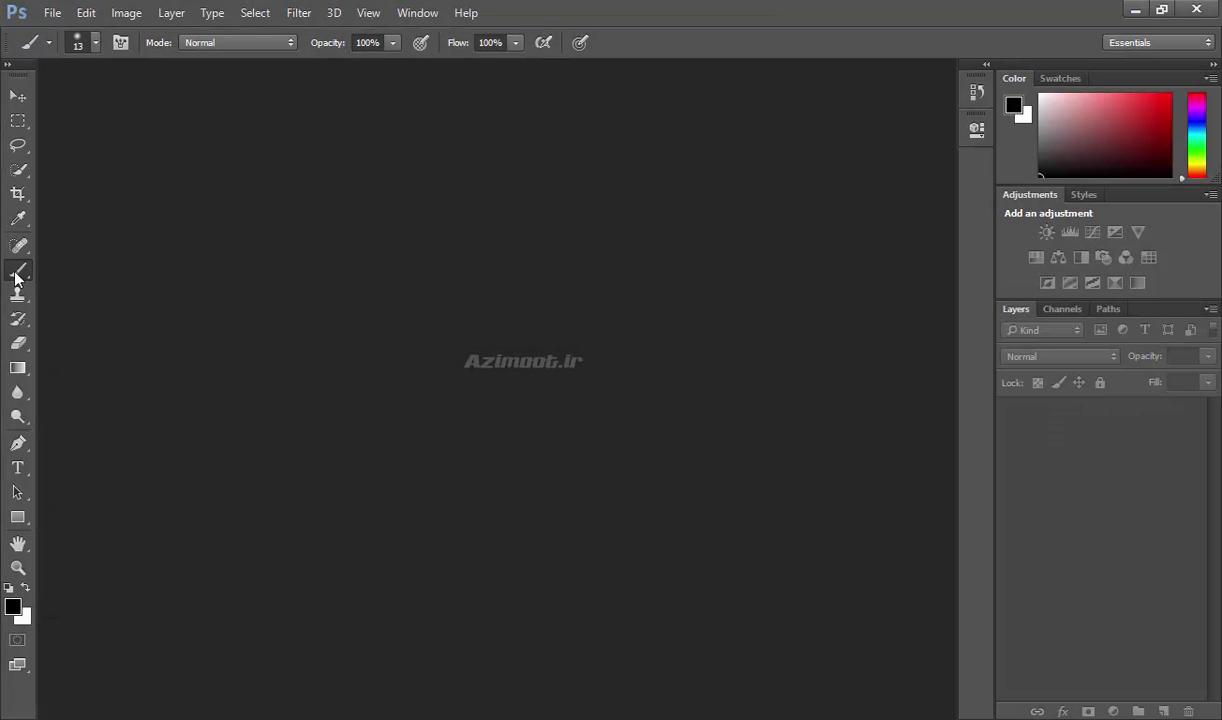
Step: Select the Clone Stamp tool, then preview Saeed (1) from the ax > g54 folder in Photo Viewer
left_click(19, 296)
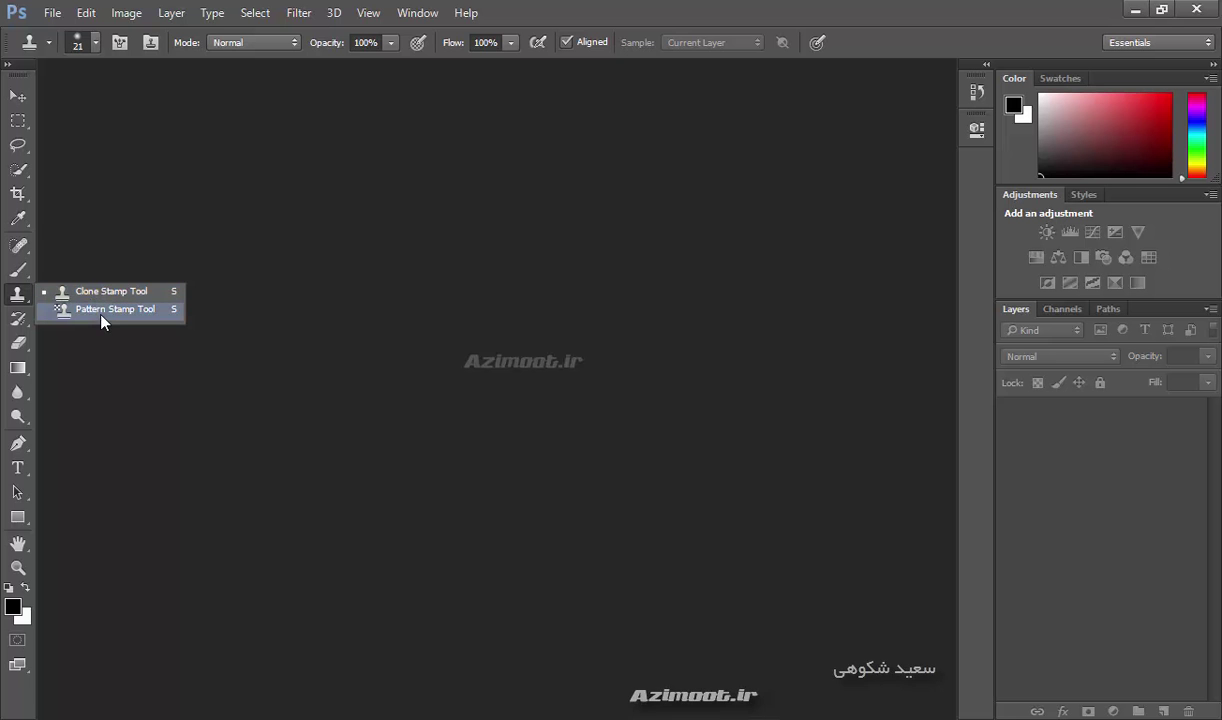
left_click(484, 313)
key("ctrl+o")
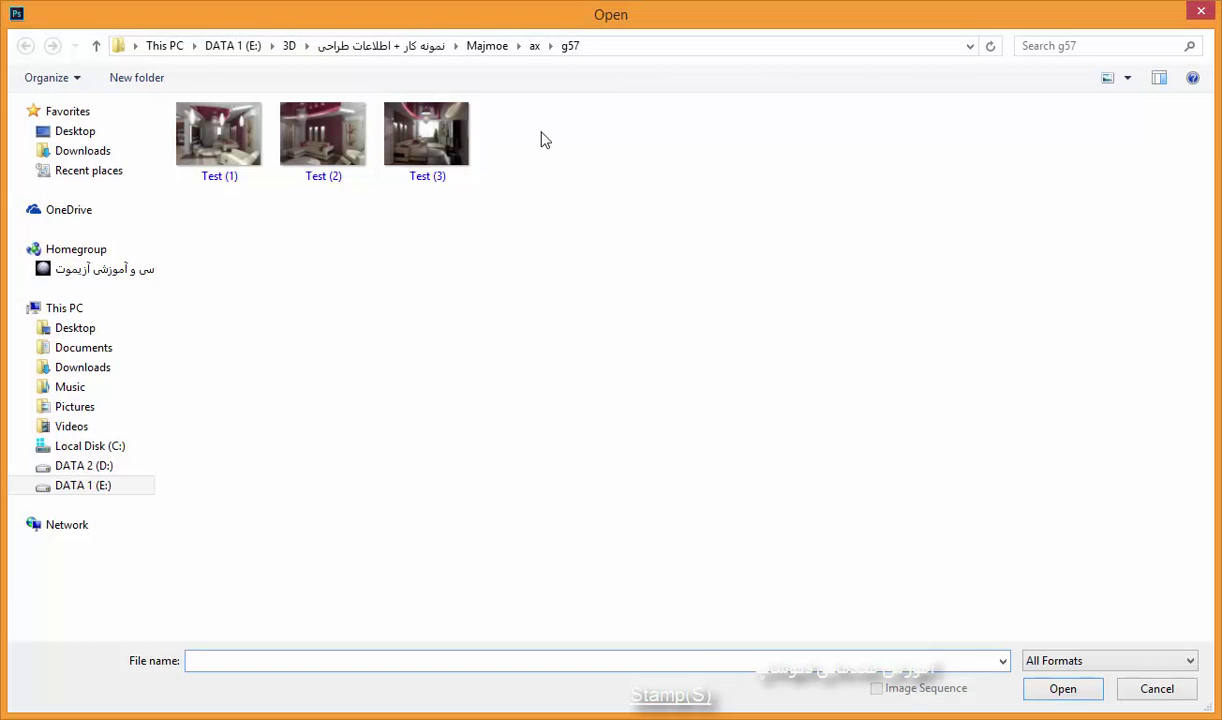
left_click(534, 46)
double_click(262, 573)
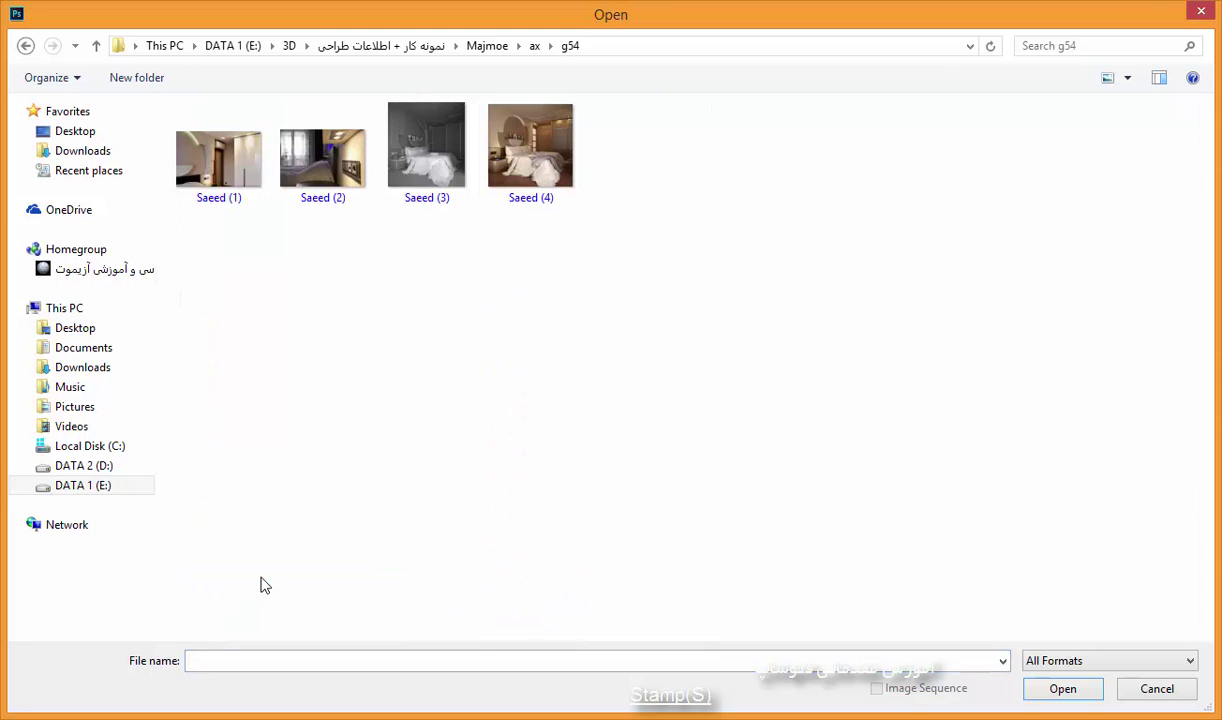
left_click(200, 170)
right_click(200, 170)
left_click(274, 199)
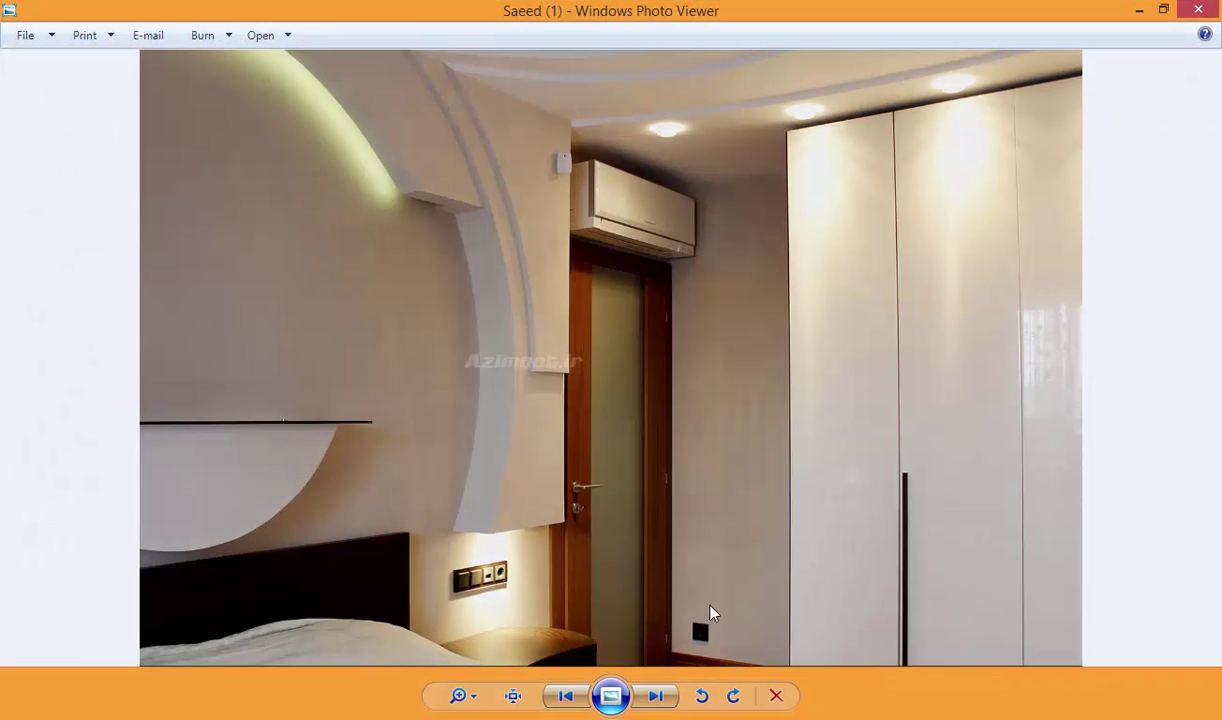
left_click(660, 697)
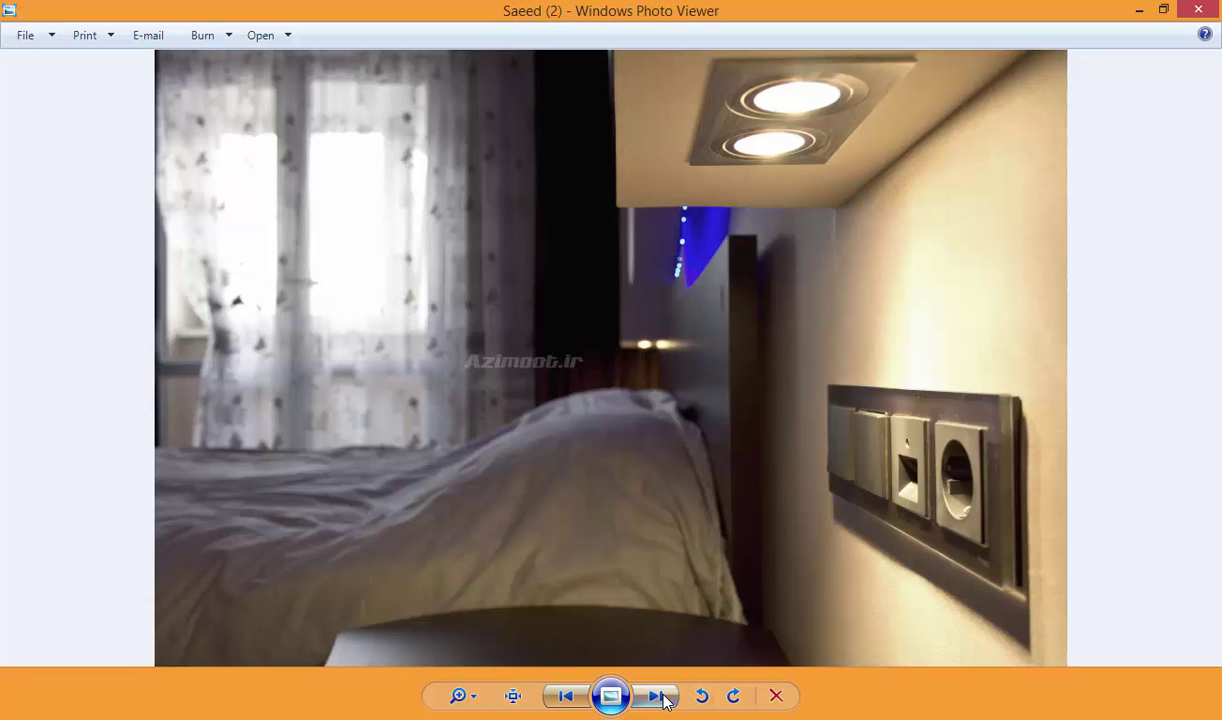
left_click(657, 697)
left_click(657, 697)
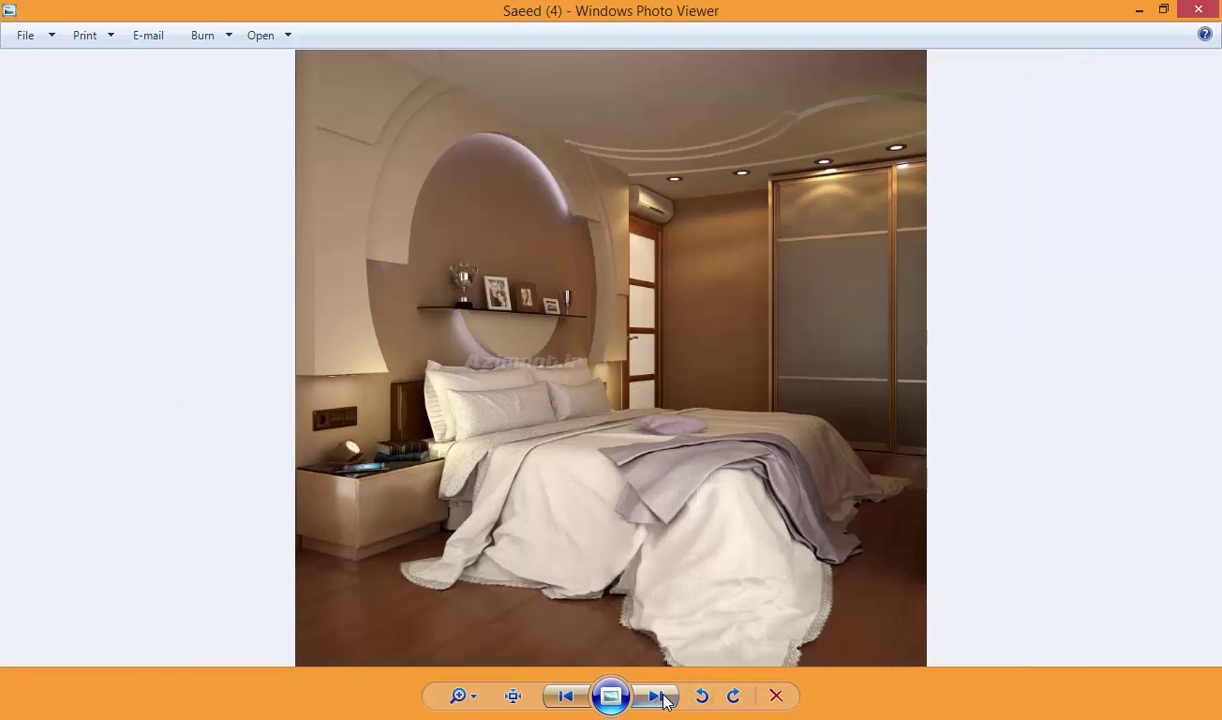
left_click(657, 697)
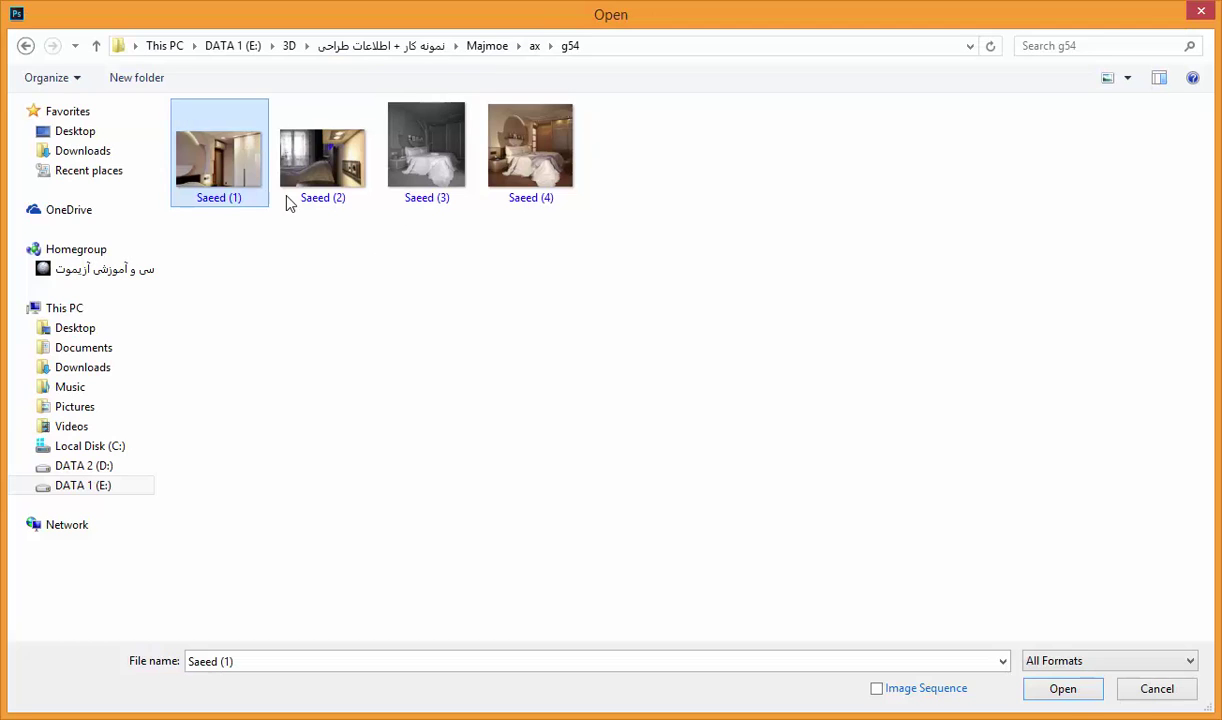
Step: Open Saeed (1) and settle on the Clone Stamp tool with an 80-pixel brush
double_click(236, 156)
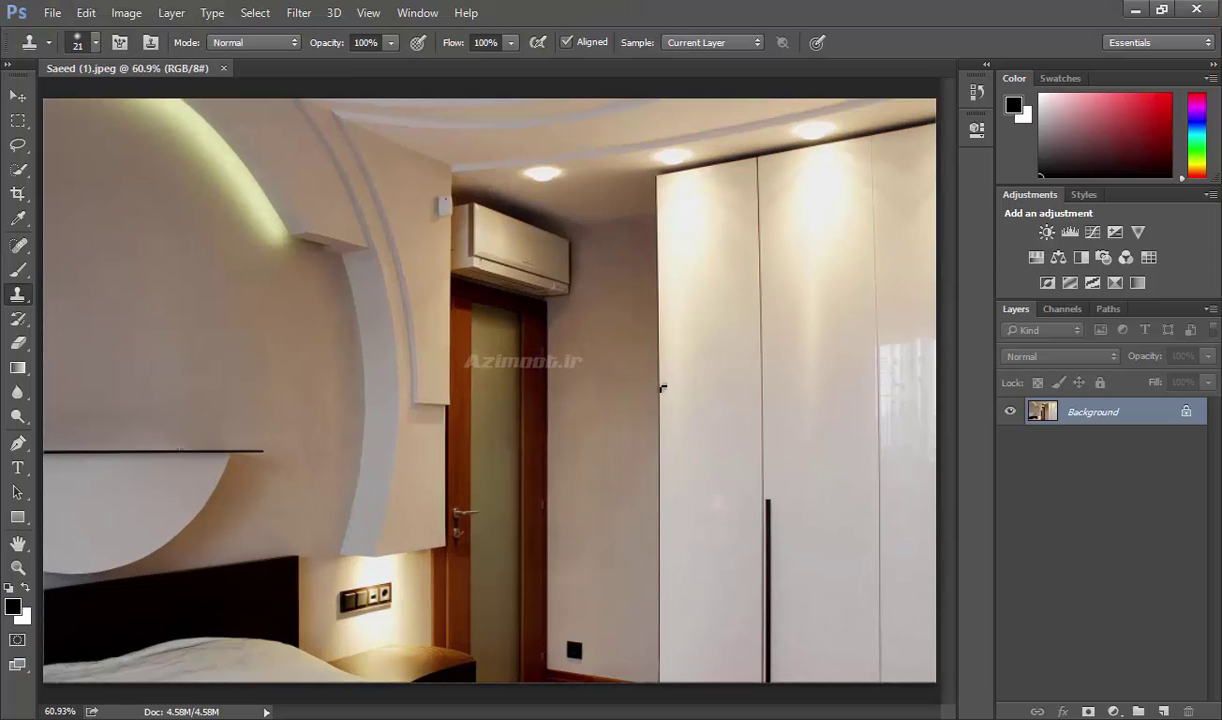
right_click(19, 291)
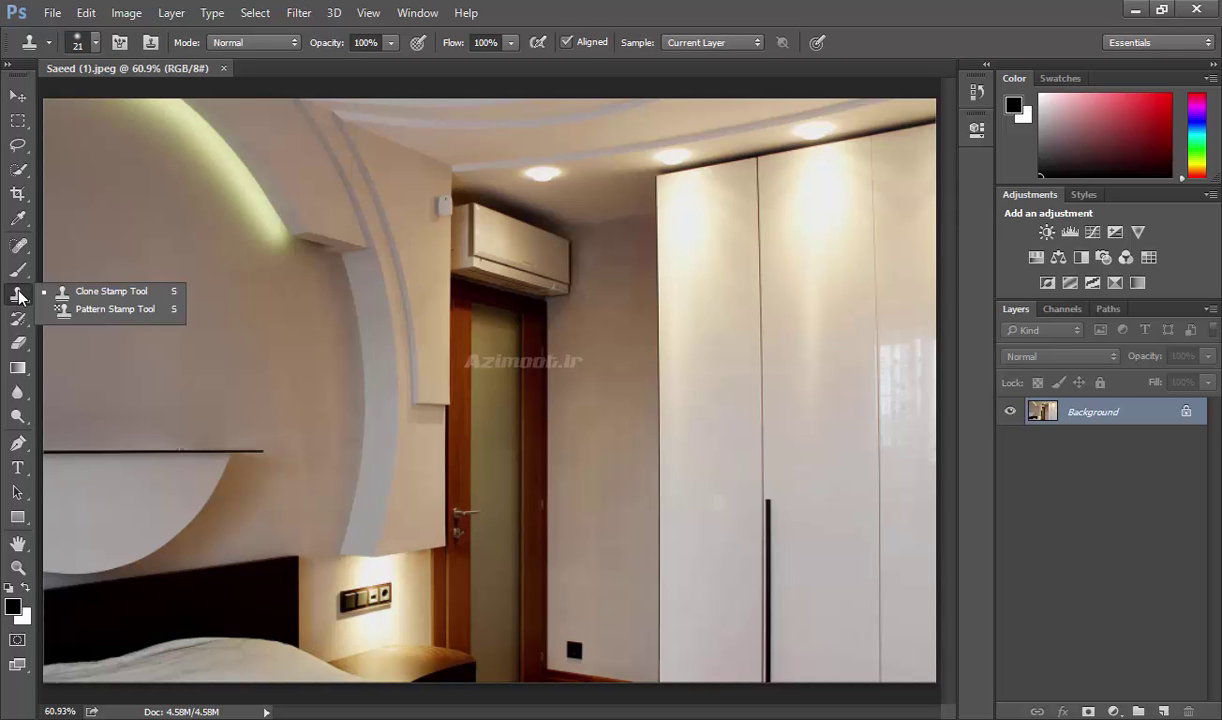
left_click(85, 294)
left_click(19, 245)
right_click(19, 245)
key("Escape")
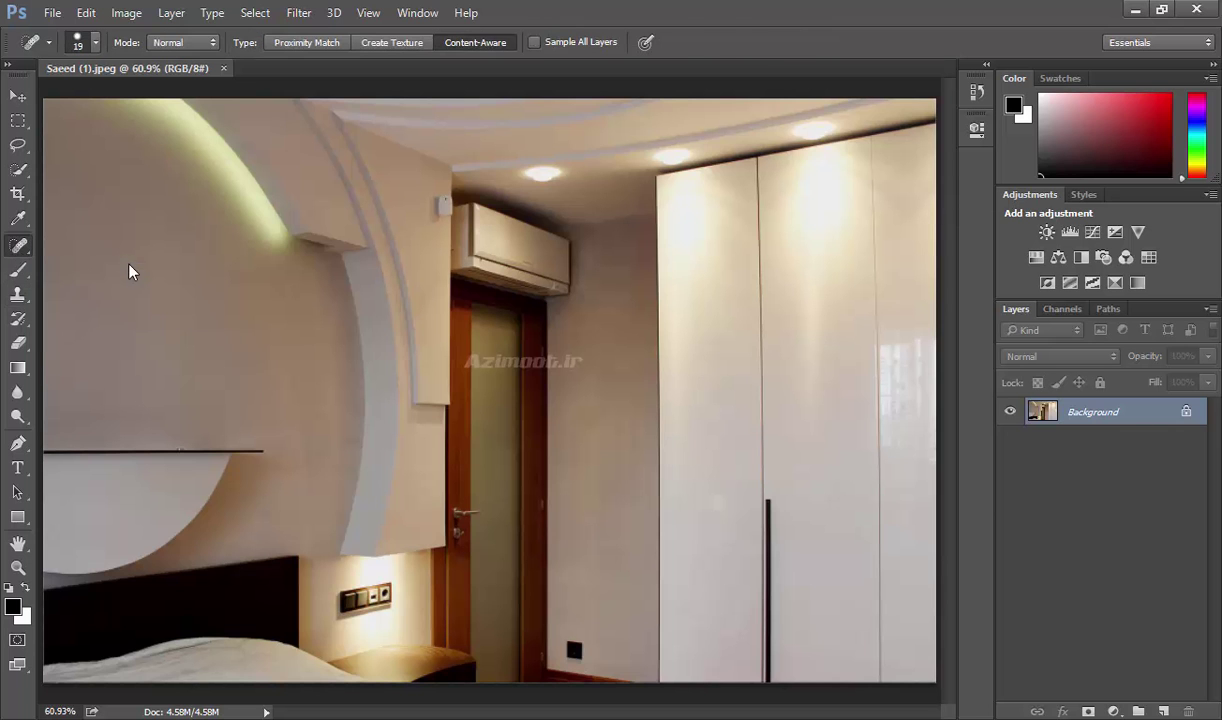
key("shift+j")
key("s")
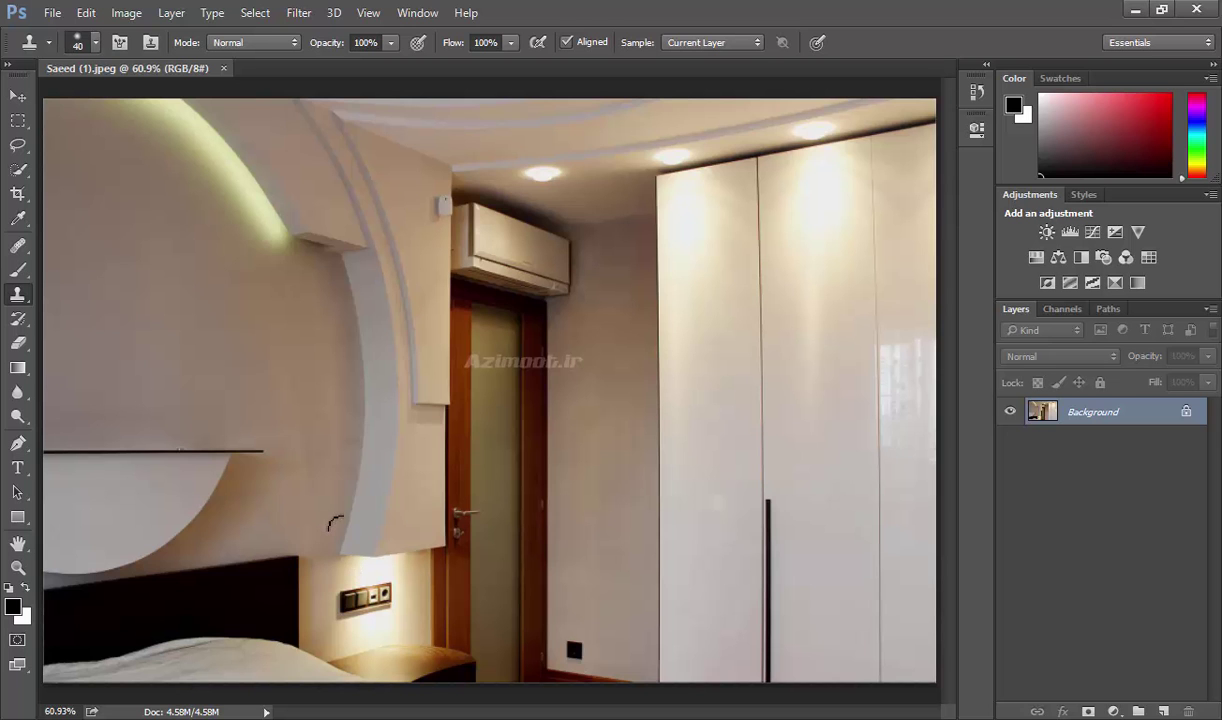
key("bracketright")
key("bracketright")
Step: Try stamping the wall without a source and dismiss the missing-source warning
left_click(811, 322)
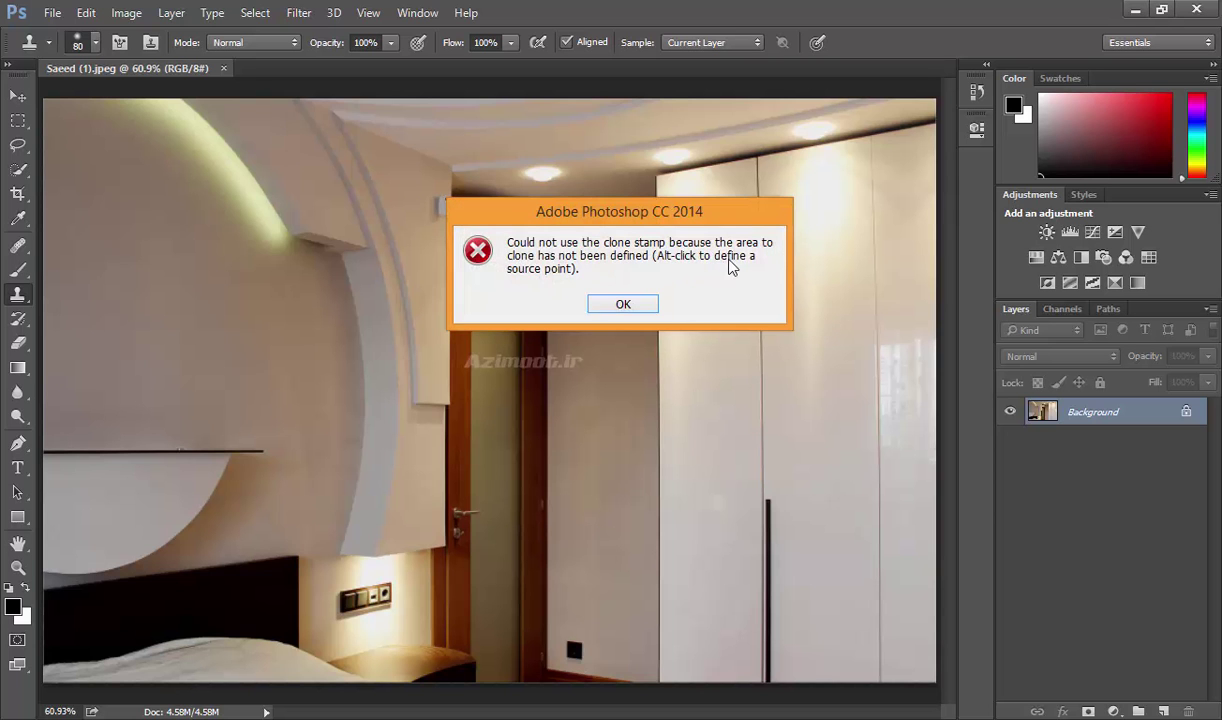
left_click(620, 306)
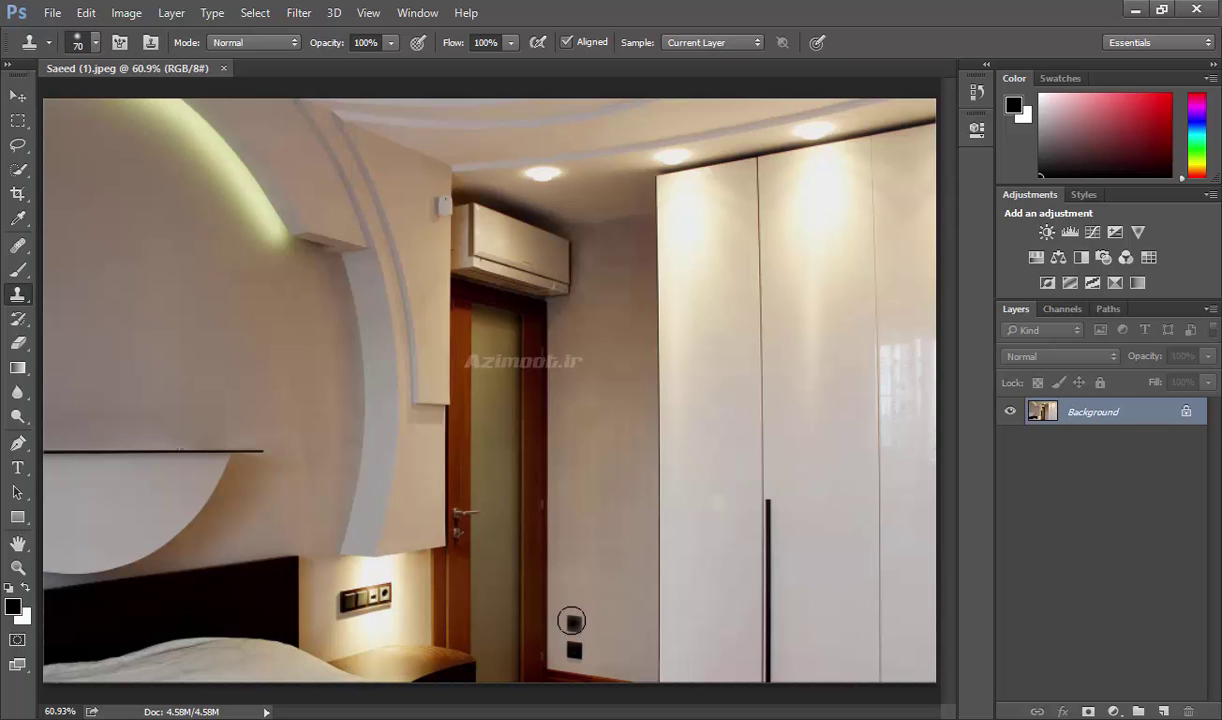
left_click(572, 621)
left_click(216, 457, "alt")
mouse_move(213, 372)
left_mouse_down()
mouse_move(166, 374)
mouse_move(166, 430)
mouse_move(65, 428)
mouse_move(115, 406)
mouse_move(30, 380)
left_mouse_up()
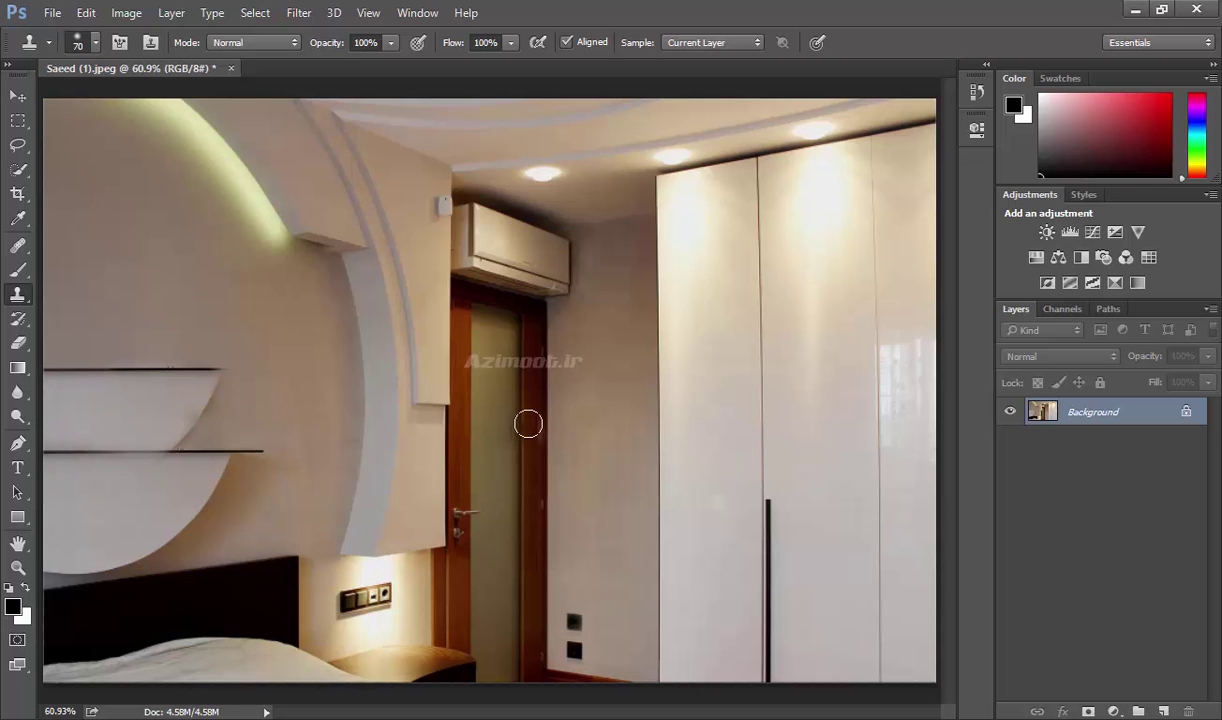
key("F12")
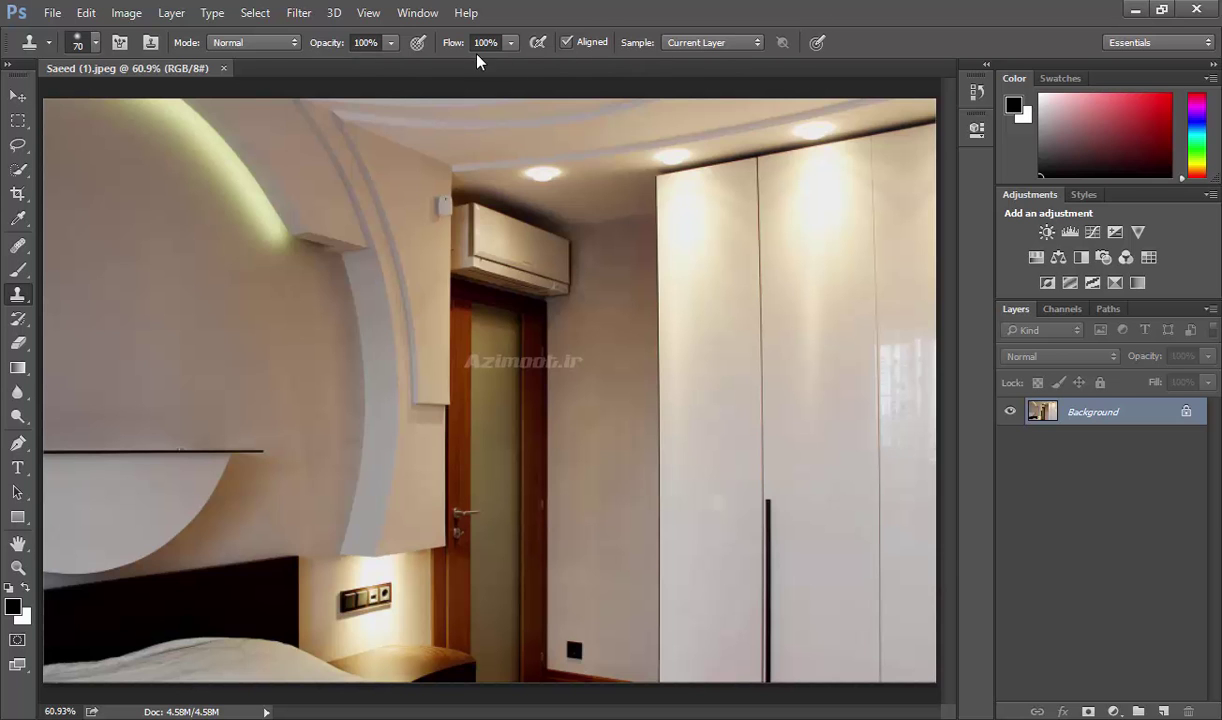
left_click(584, 650, "alt")
left_click(625, 527)
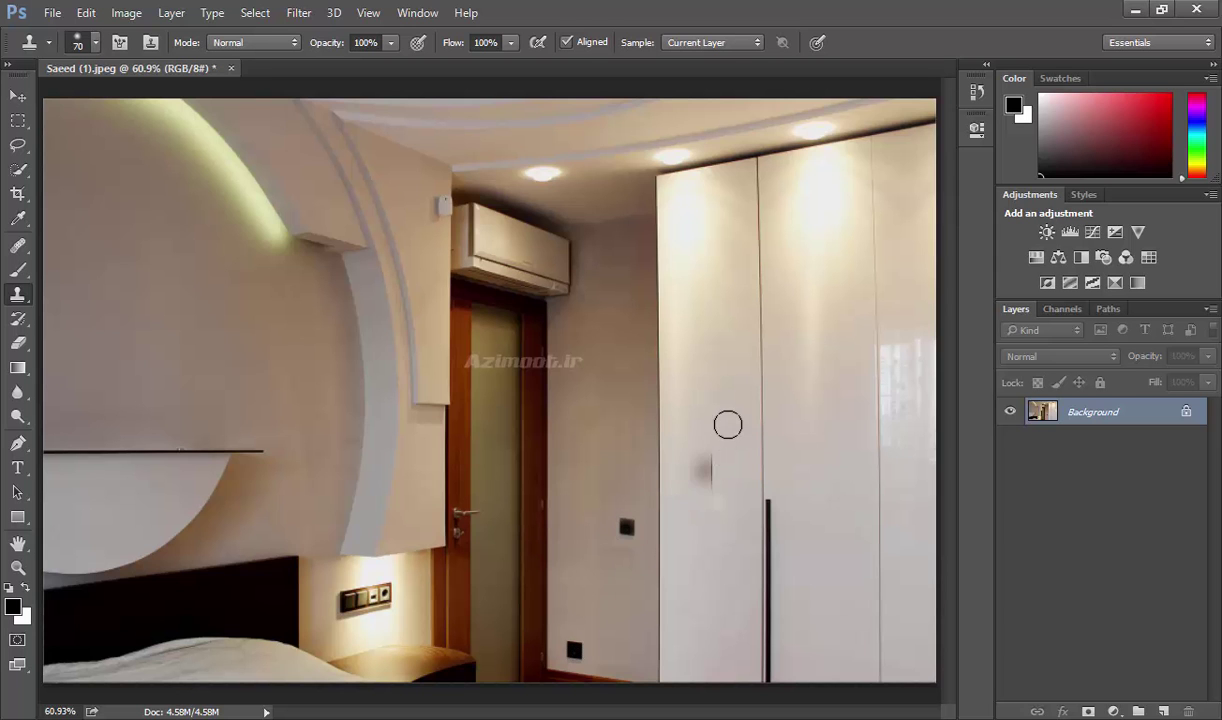
left_click_drag(732, 410, 728, 410)
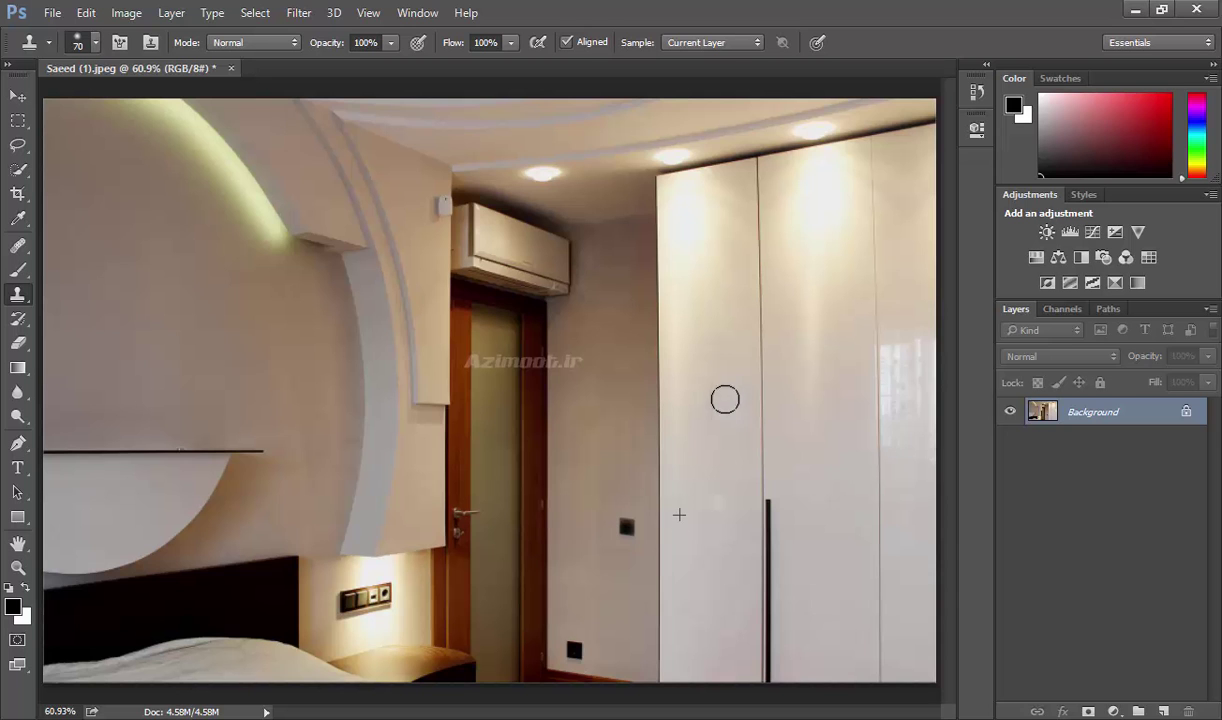
mouse_move(728, 410)
left_mouse_down()
mouse_move(717, 401)
mouse_move(717, 423)
mouse_move(727, 409)
mouse_move(715, 404)
mouse_move(712, 431)
mouse_move(714, 419)
left_mouse_up()
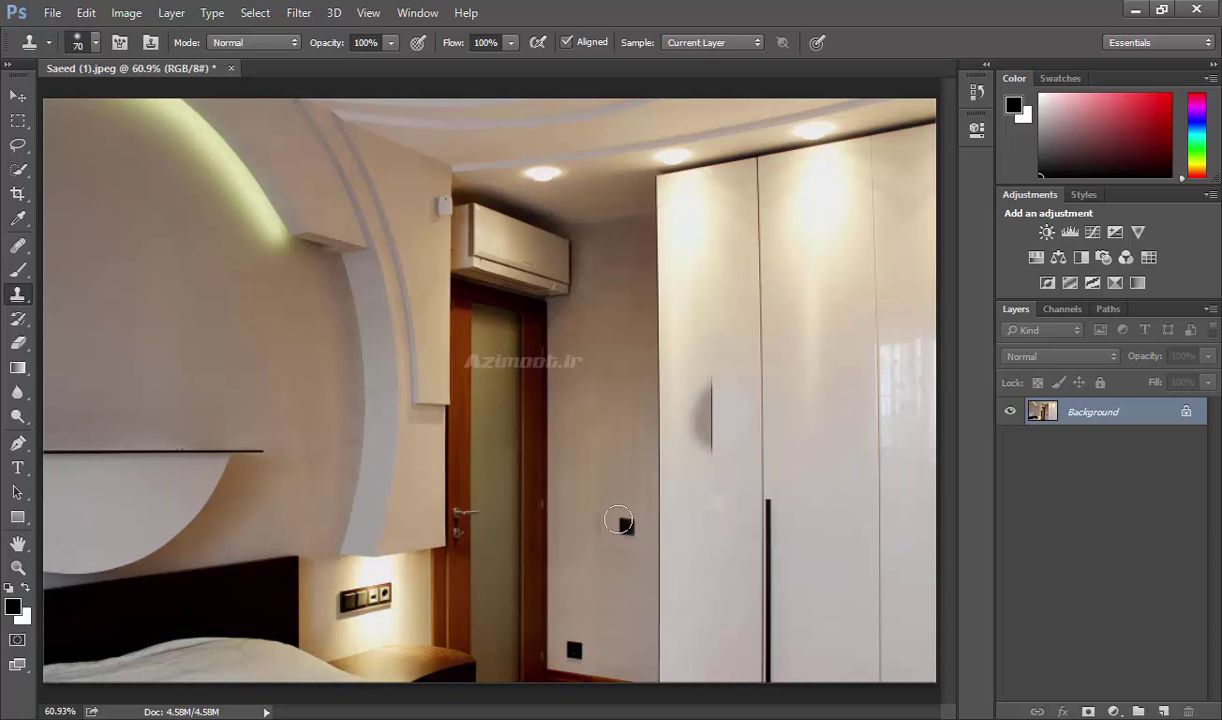
mouse_move(174, 243)
left_mouse_down()
mouse_move(191, 330)
mouse_move(180, 357)
mouse_move(194, 313)
mouse_move(183, 330)
mouse_move(145, 325)
left_mouse_up()
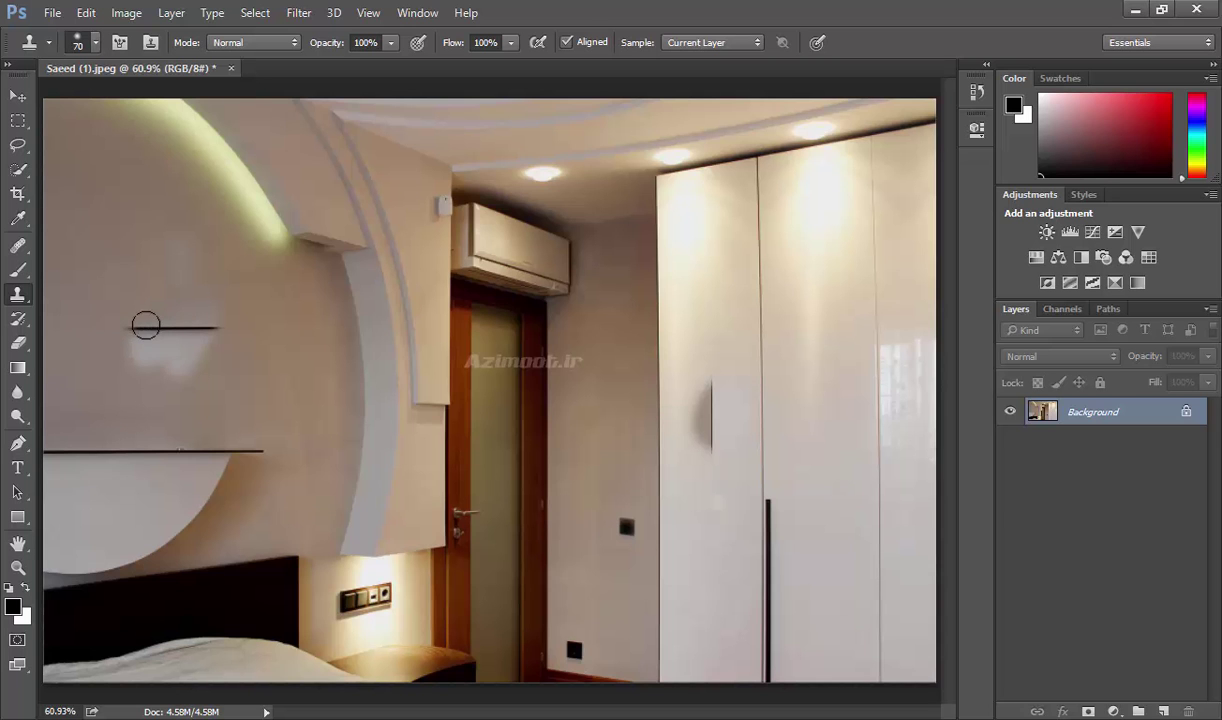
key("F12")
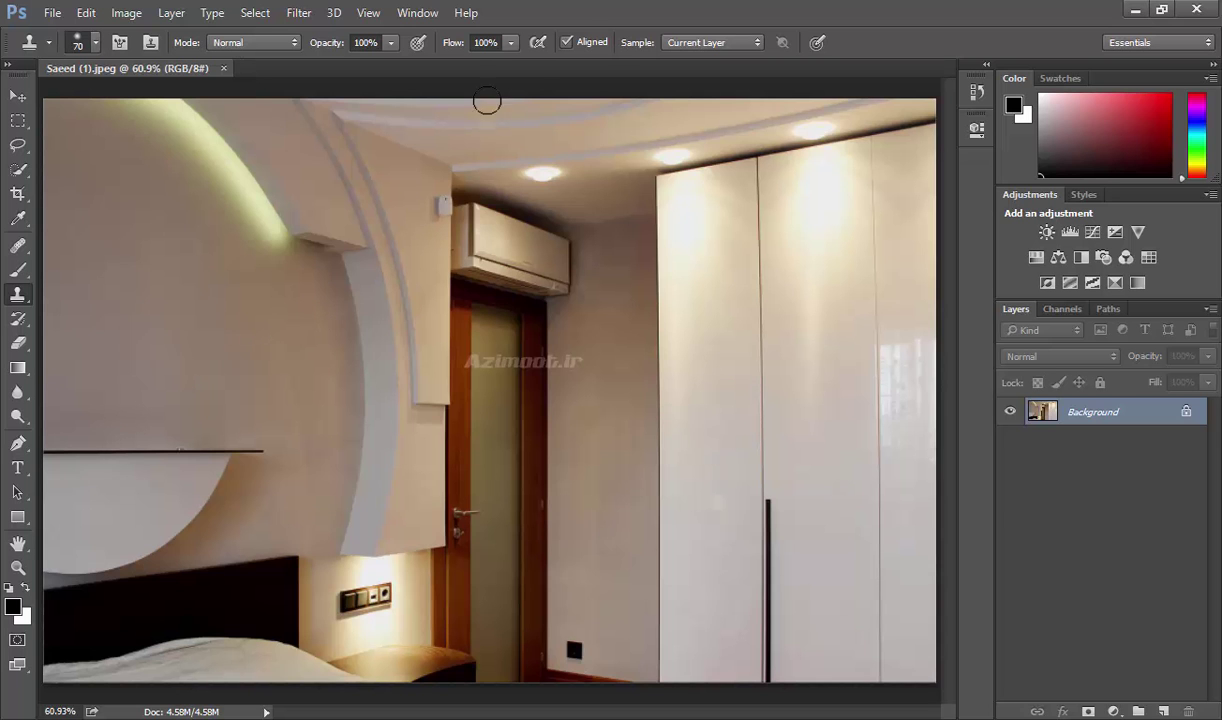
Step: Sample the black floor outlet and stamp test copies on the wall and wardrobe
left_click(573, 650, "alt")
left_click(592, 556)
left_click(690, 470)
left_click(794, 418)
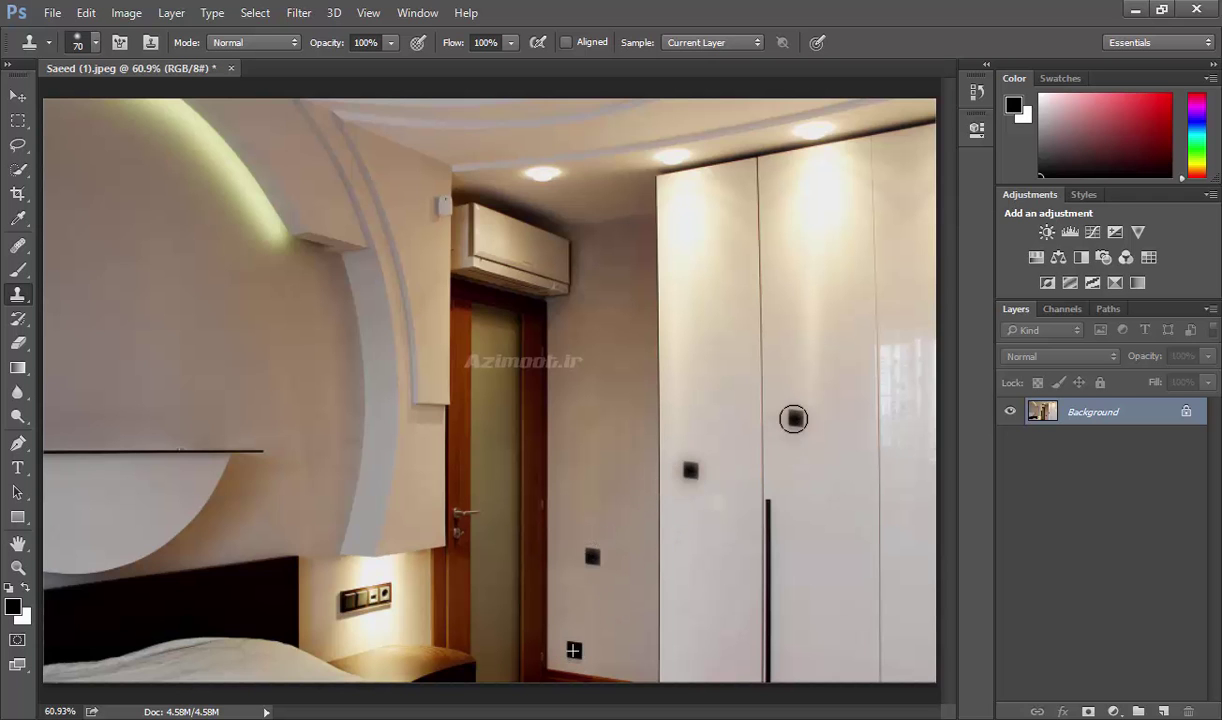
left_click(903, 333)
left_click(810, 273)
Step: Stamp more outlet copies across the curved wall, then revert the photo with F12
left_click(701, 283)
left_click(298, 369)
left_click(144, 374)
left_click(75, 412)
left_click(334, 464)
left_click(634, 511)
key("F12")
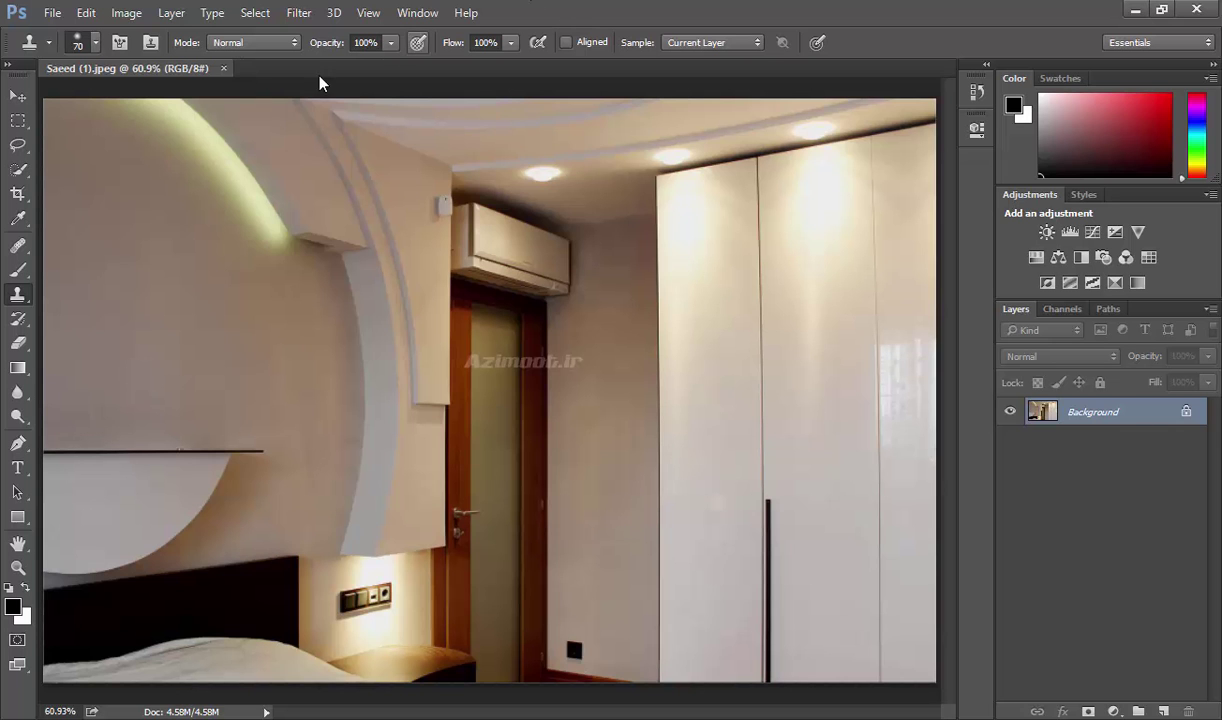
Step: Return to the Clone Stamp tool and leave an outlet copy on the wall by the door
left_click(16, 250)
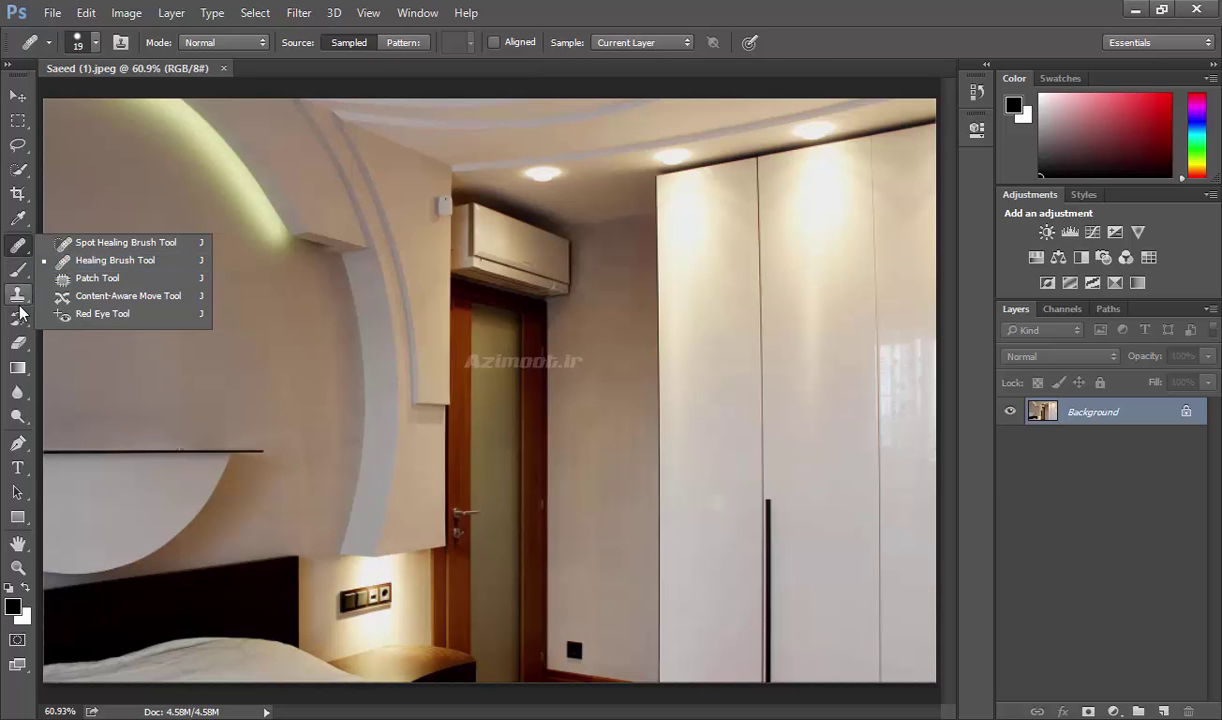
left_click(17, 295)
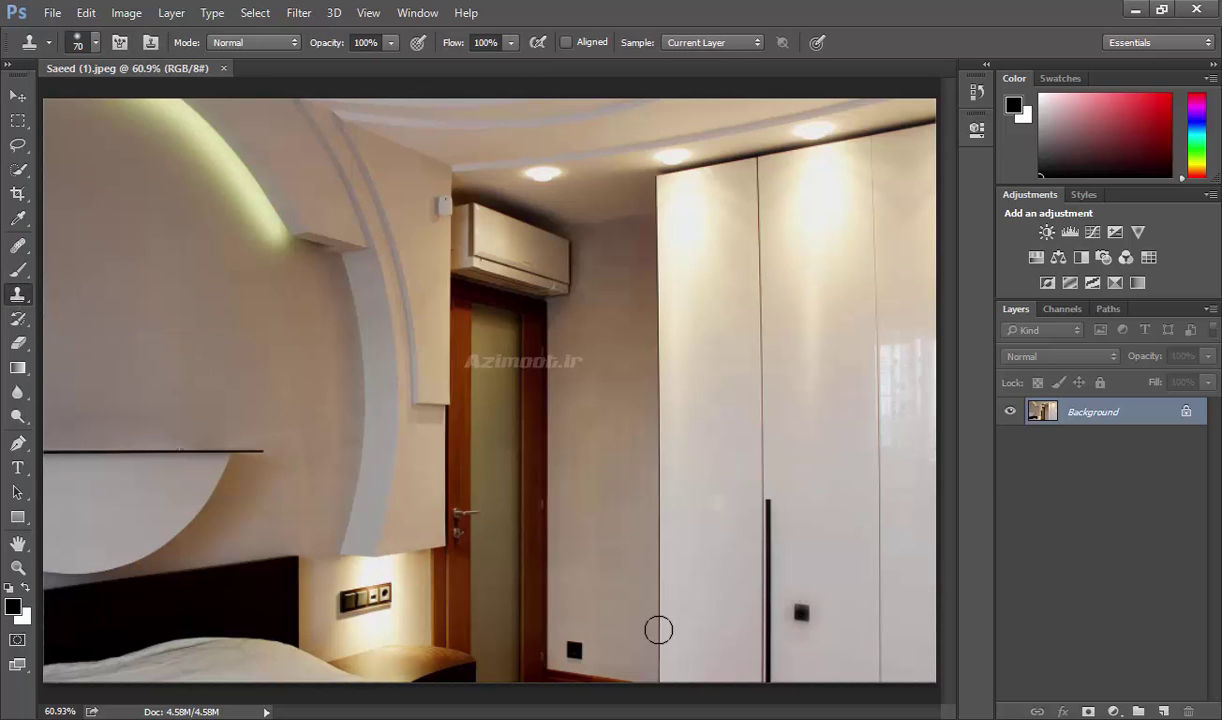
left_click(577, 654)
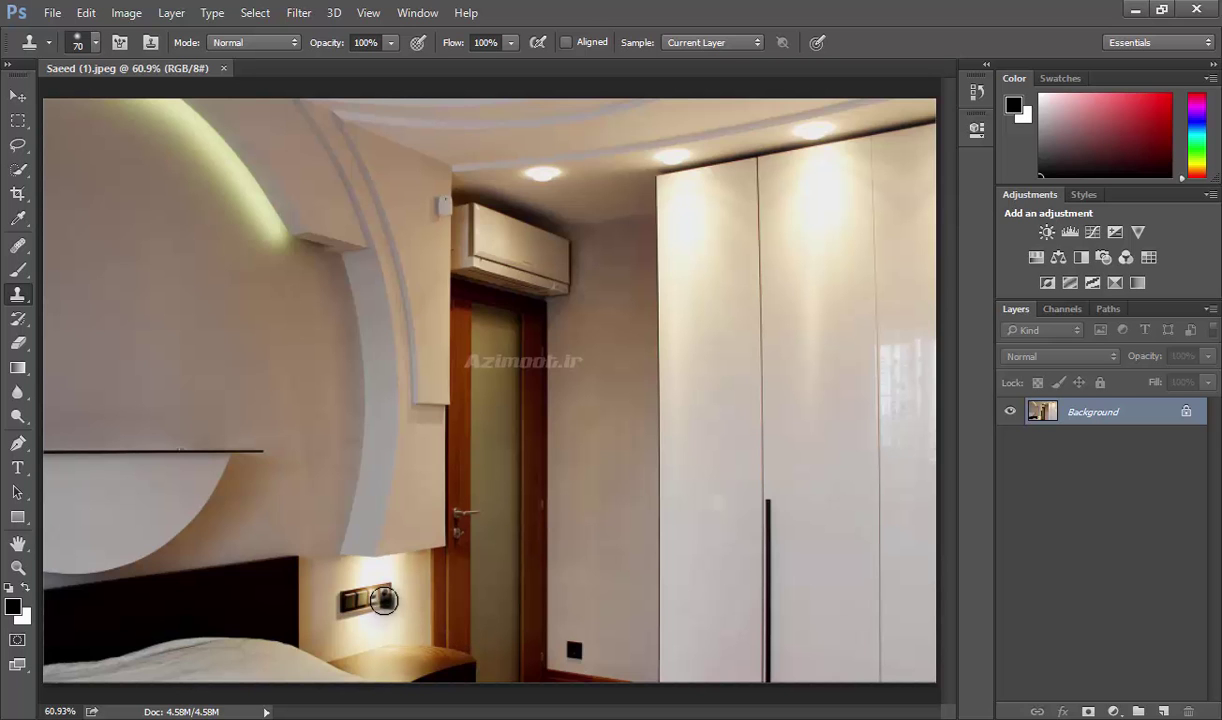
Step: Sample the switch plate and stamp three copies up the wardrobe door, undoing a stray wall copy
left_click(368, 598, "alt")
left_click(823, 556)
left_click(823, 474)
left_click(830, 398)
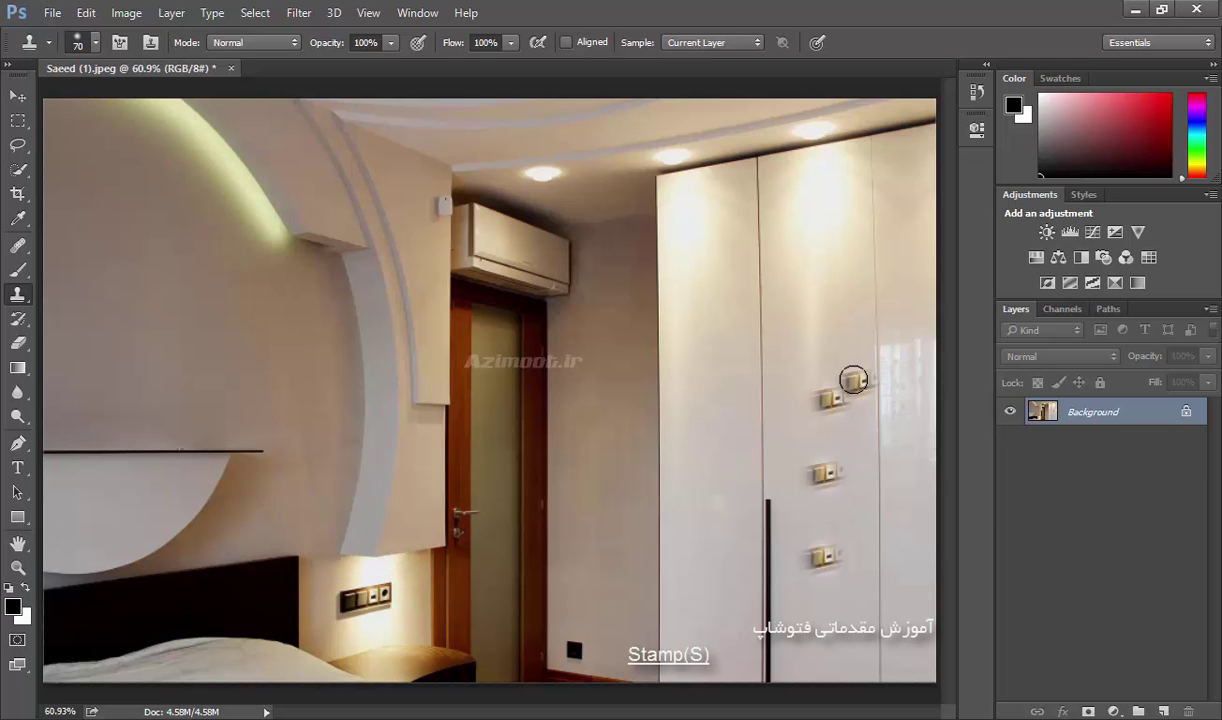
left_click(216, 340)
key("ctrl+z")
Step: With the Healing Brush, sample the switch plate and paint a copy onto the left wall
left_click(16, 248)
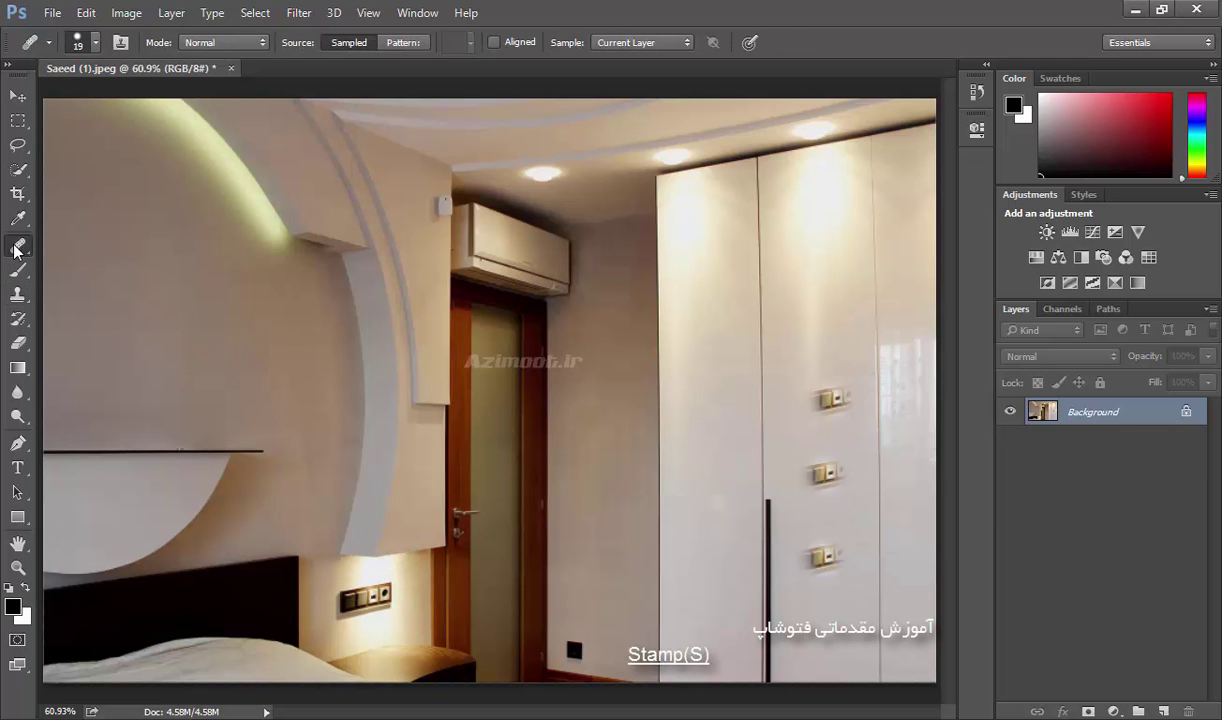
right_click(24, 250)
left_click(110, 258)
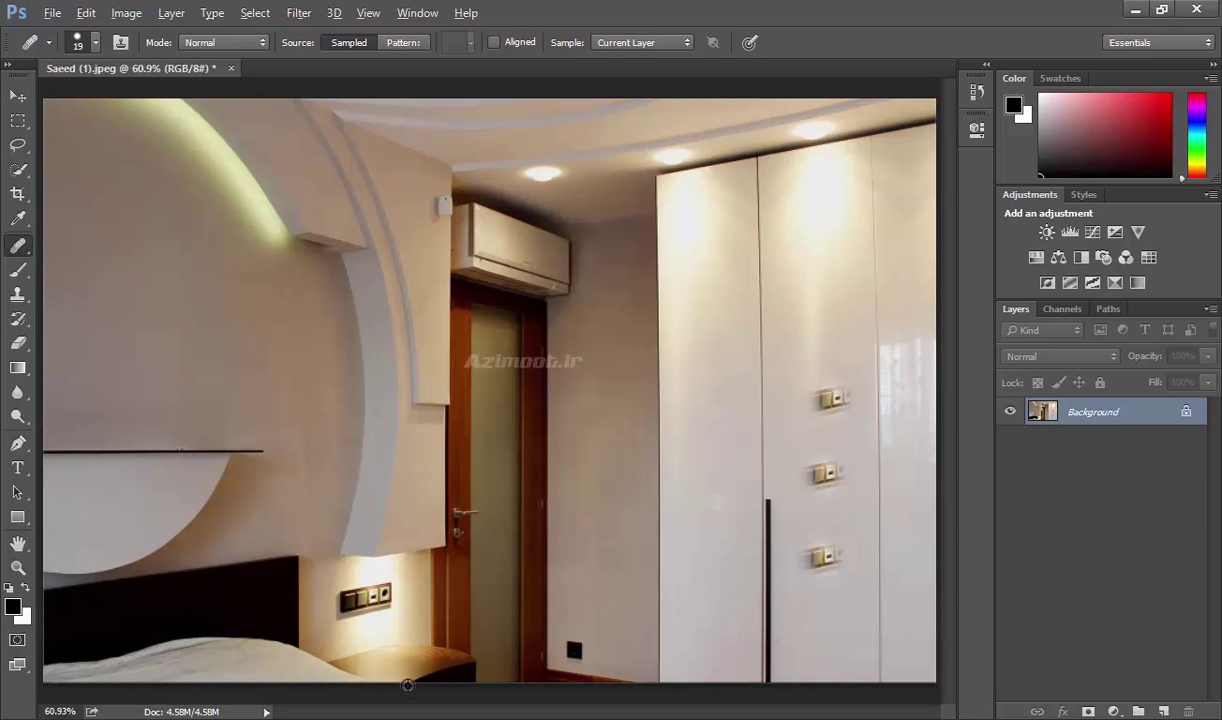
left_click(372, 596, "alt")
mouse_move(158, 352)
left_mouse_down()
mouse_move(162, 342)
mouse_move(116, 350)
mouse_move(140, 350)
left_mouse_up()
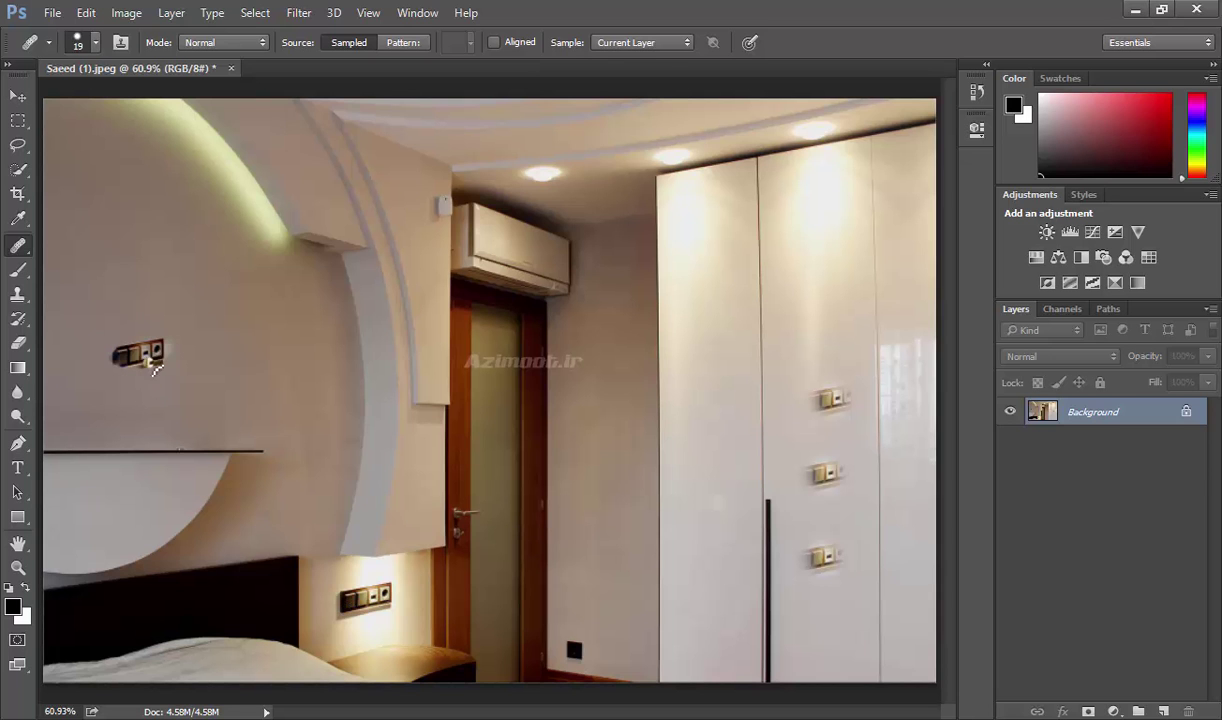
Step: Heal switch-plate copies onto the middle and right wardrobe doors, fixing a small dark spot
mouse_move(790, 322)
left_mouse_down()
mouse_move(807, 338)
mouse_move(832, 336)
mouse_move(776, 342)
mouse_move(783, 357)
left_mouse_up()
left_click(808, 373)
left_click(867, 431)
mouse_move(889, 375)
left_mouse_down()
mouse_move(917, 367)
mouse_move(900, 370)
left_mouse_up()
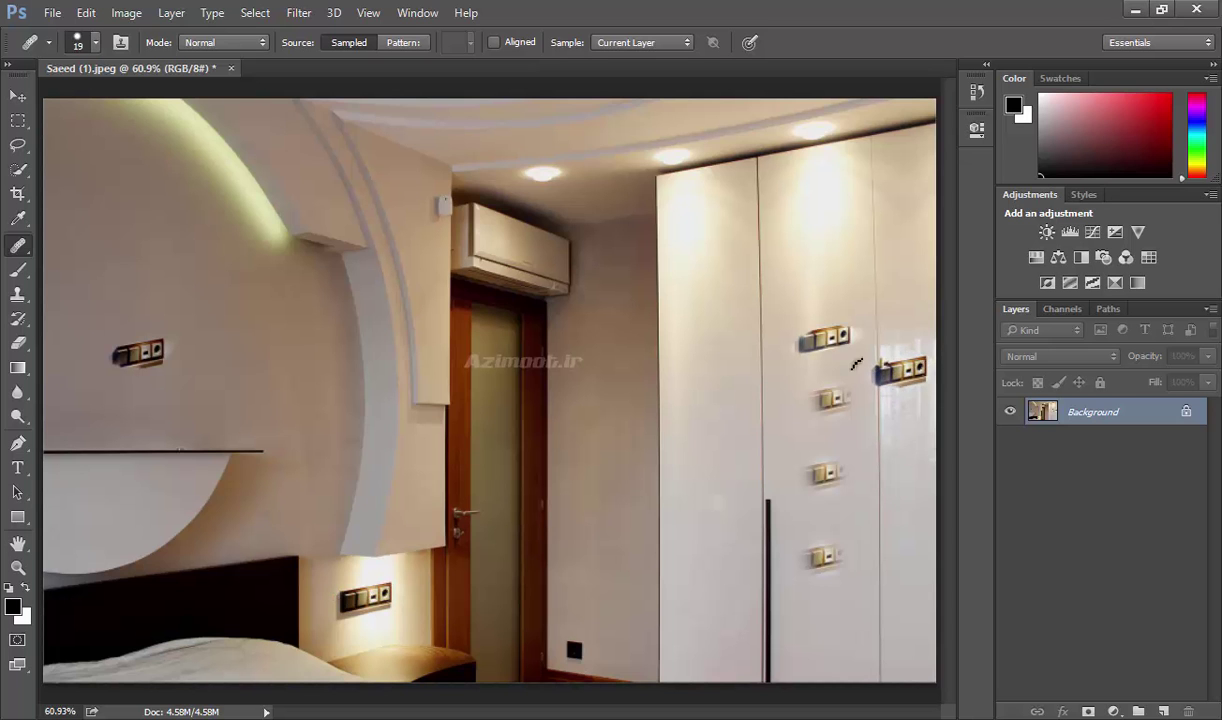
Step: Clone-stamp the bedside switch plate twice onto the right wardrobe door, undoing one overlapping copy
left_click(18, 294)
left_click(90, 277)
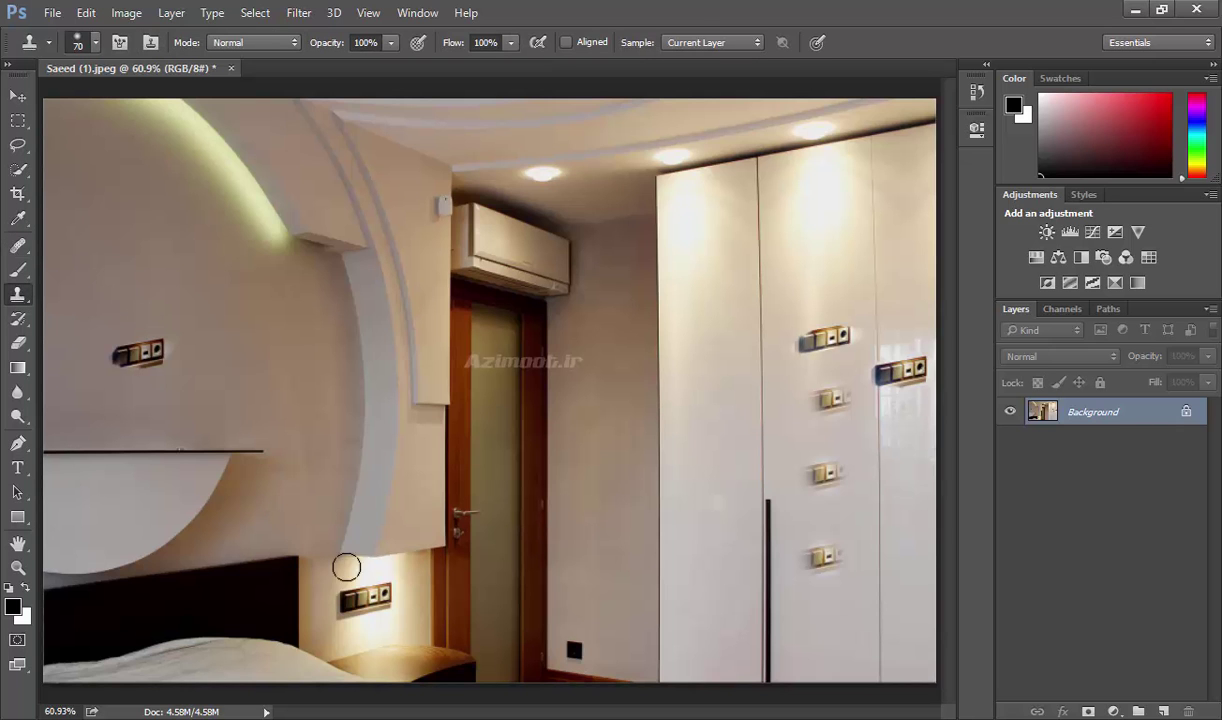
left_click_drag(810, 458, 845, 460)
key("ctrl+z")
left_click_drag(920, 455, 888, 456)
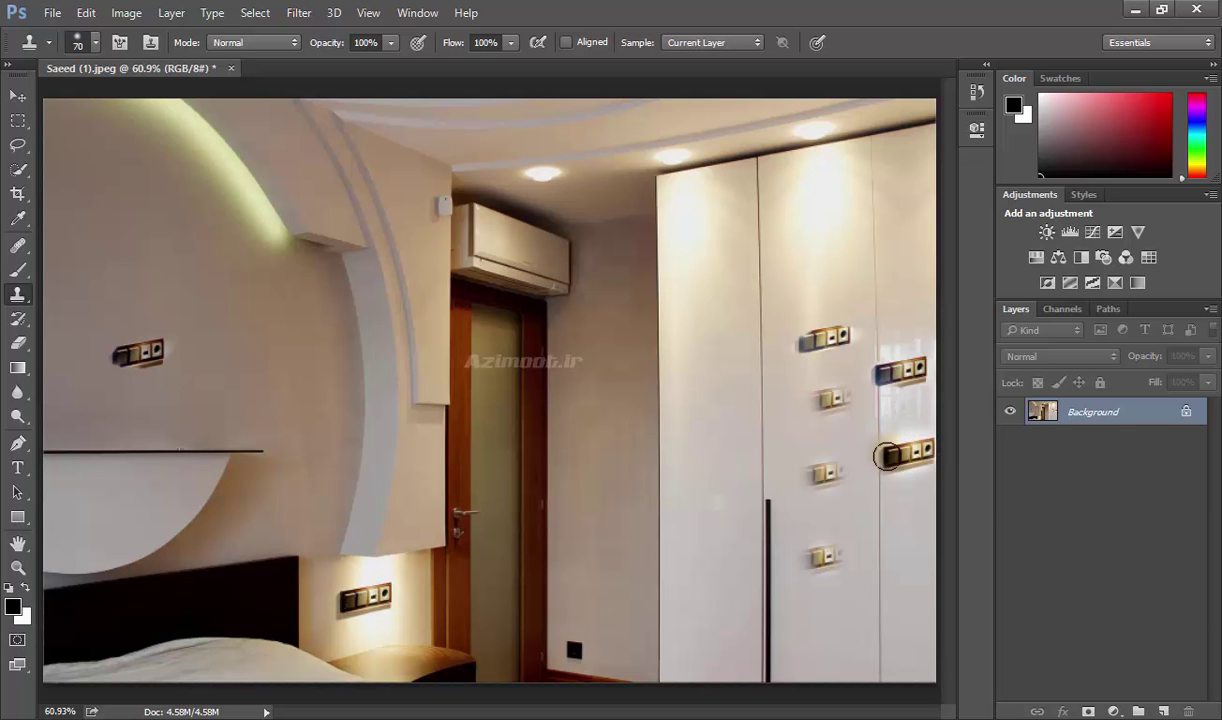
left_click(926, 398)
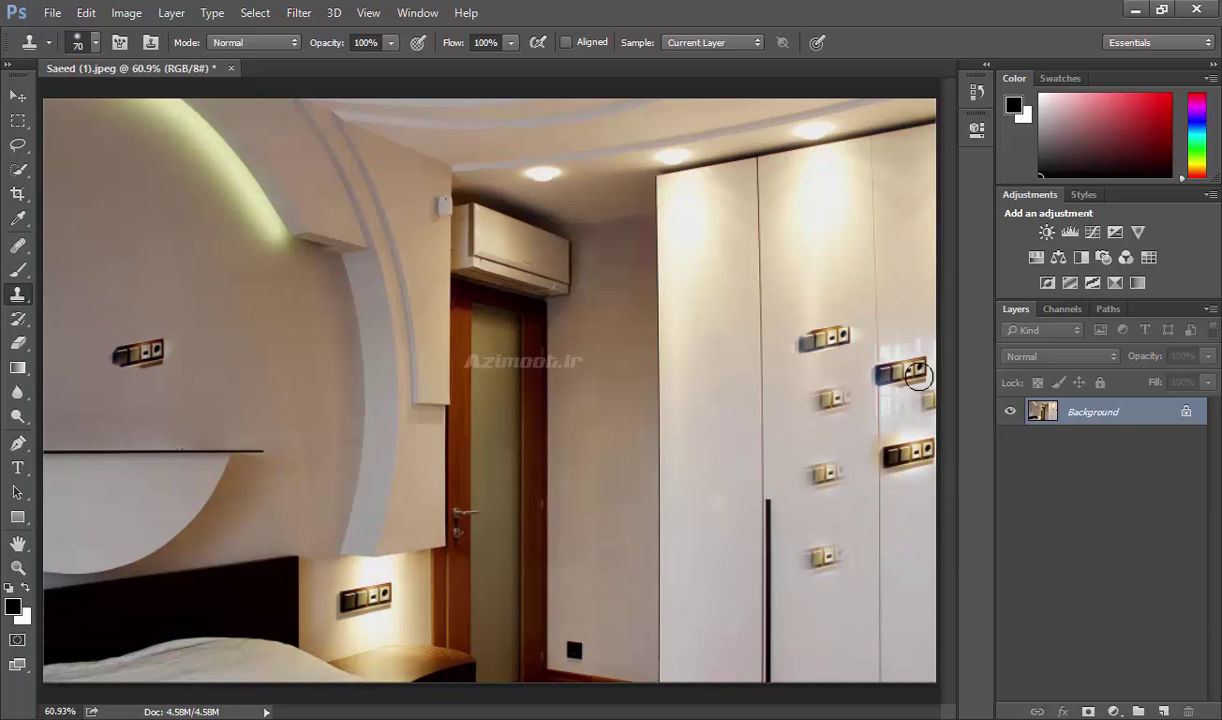
left_click_drag(911, 513, 880, 490)
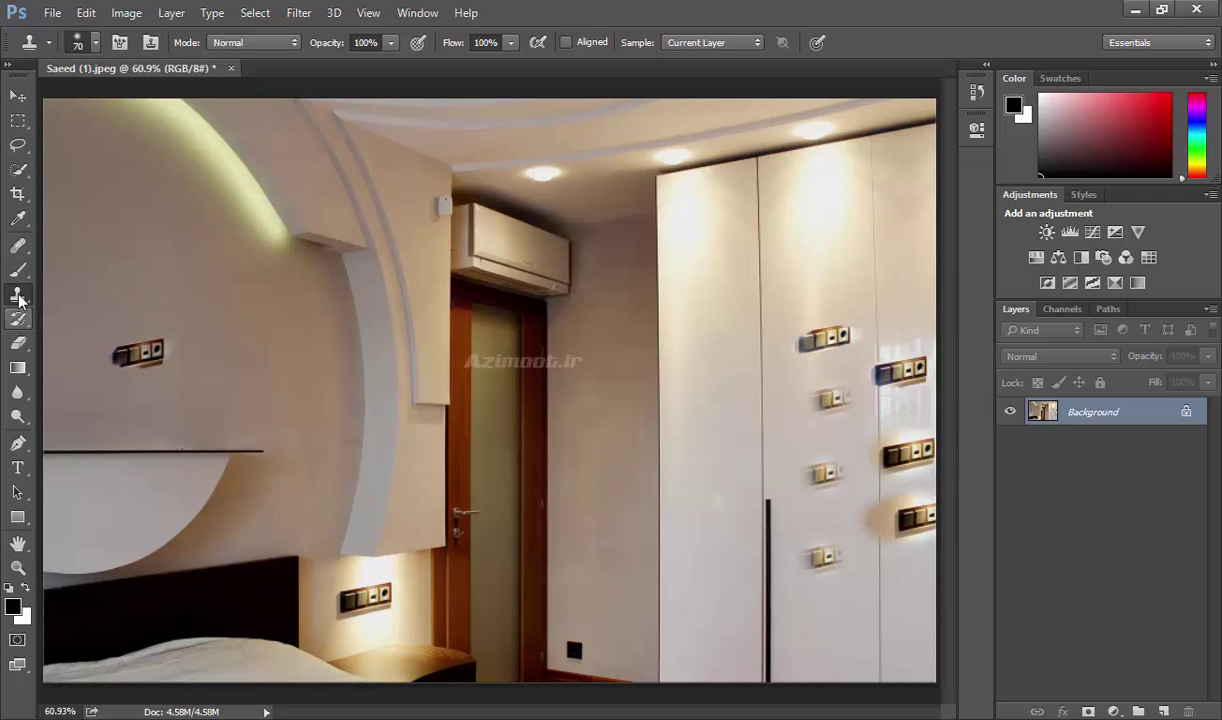
left_click_drag(18, 295, 109, 283)
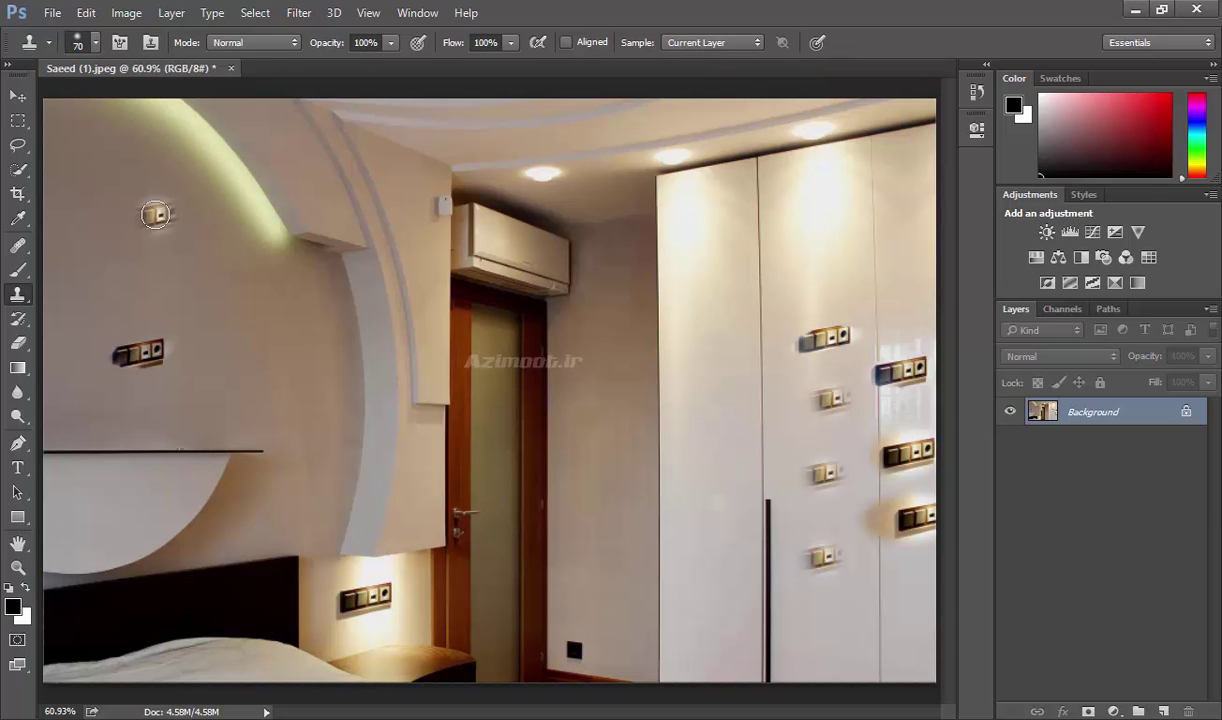
right_click(16, 296)
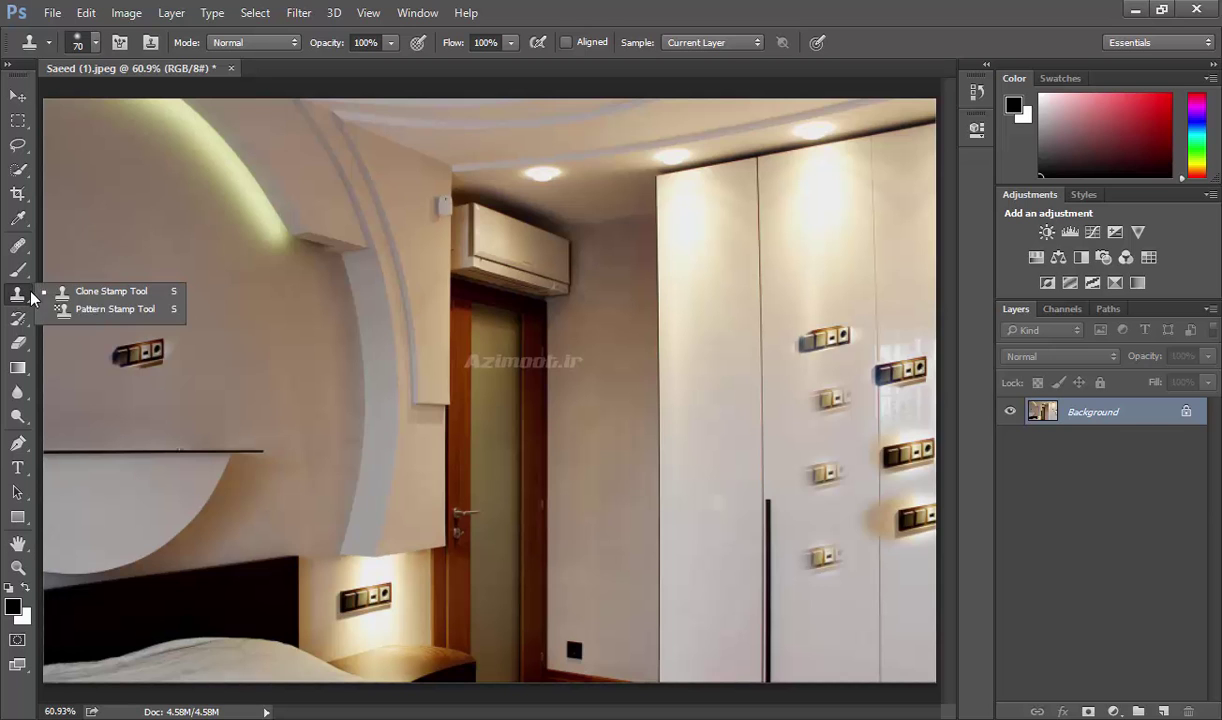
Step: Paint a blue bubble strip with Pattern Stamp, and a pale one using the pattern-source Healing Brush
left_click(88, 310)
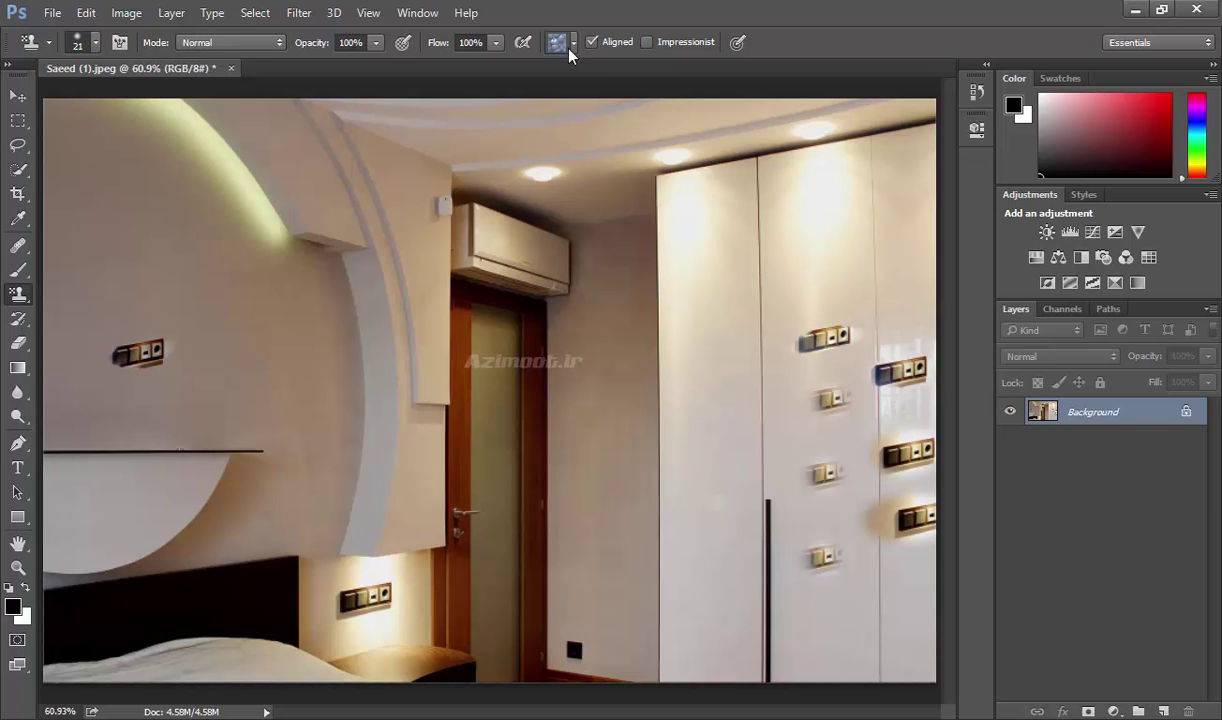
mouse_move(689, 264)
left_mouse_down()
mouse_move(692, 405)
mouse_move(729, 333)
mouse_move(709, 375)
left_mouse_up()
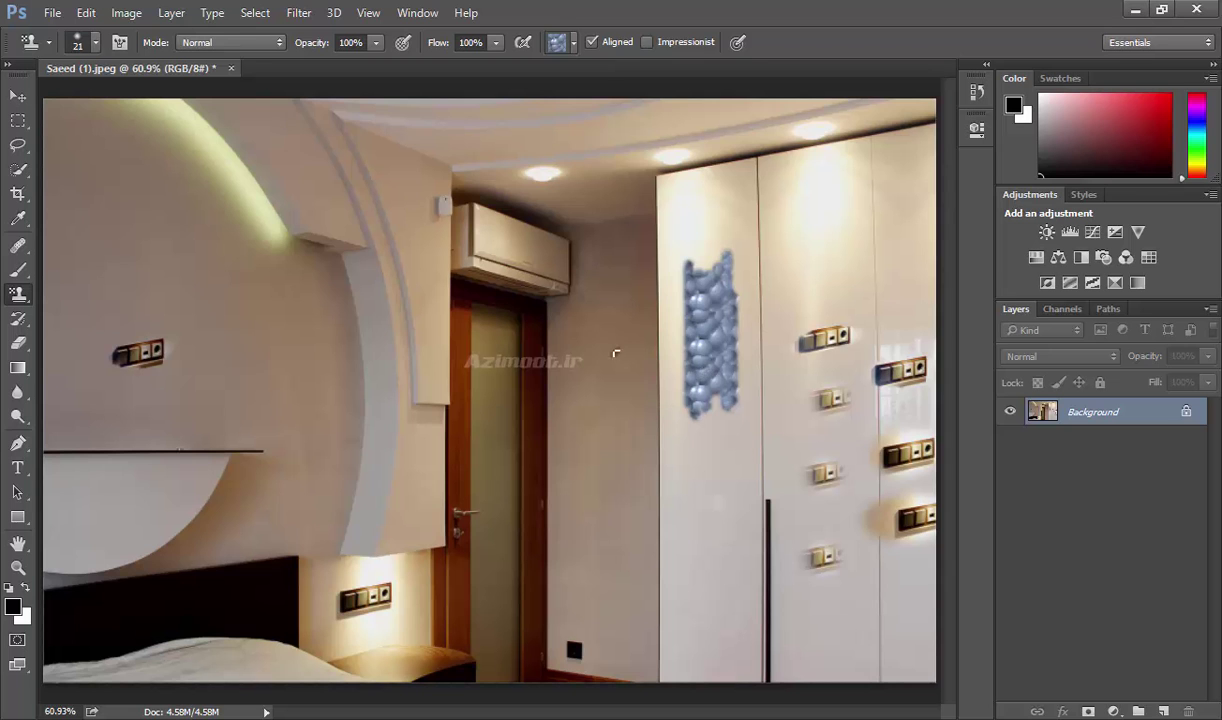
left_click(18, 247)
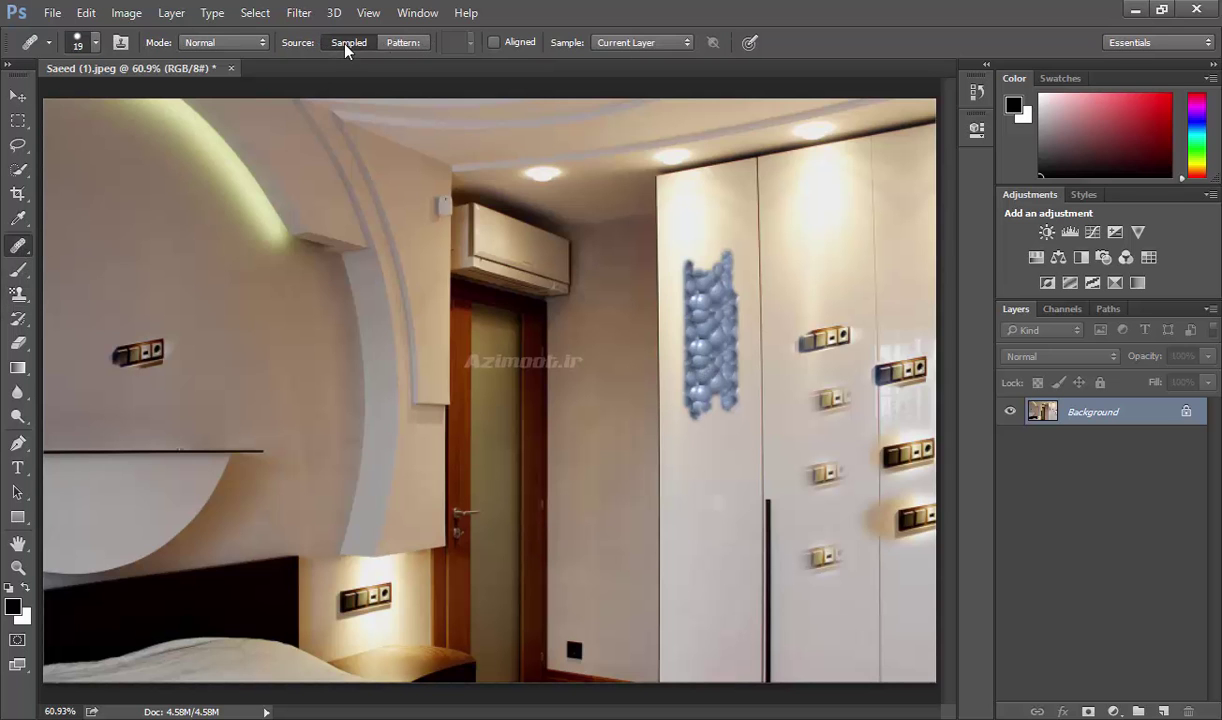
left_click(402, 44)
mouse_move(722, 470)
left_mouse_down()
mouse_move(714, 604)
mouse_move(725, 505)
left_mouse_up()
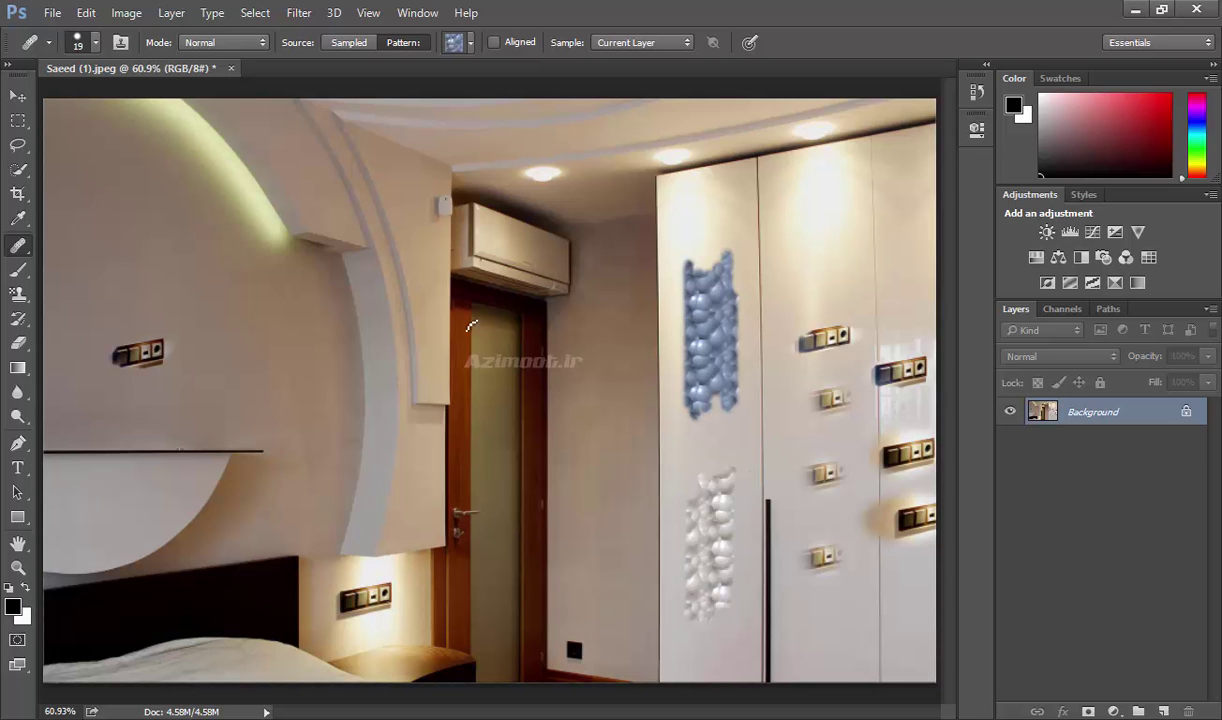
left_click(18, 294)
left_click(93, 298)
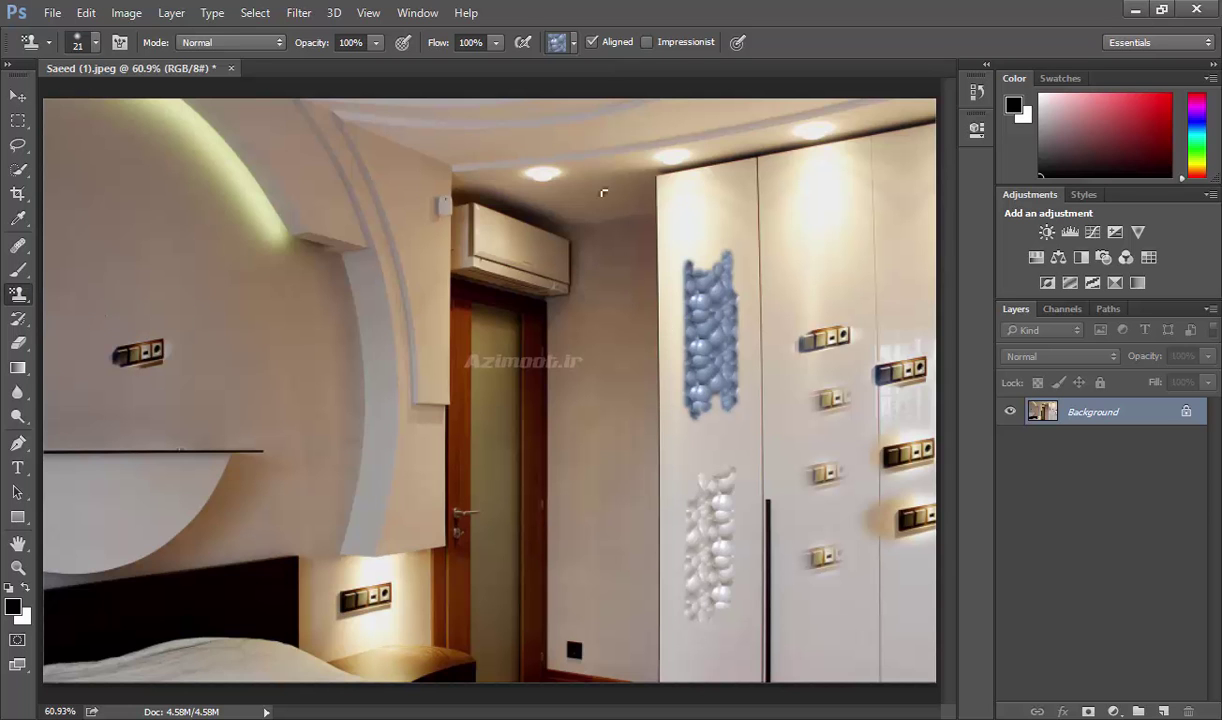
Step: Choose the rainbow pattern, paint a test strip on the middle door, then revert with F12
left_click(573, 43)
left_click(475, 83)
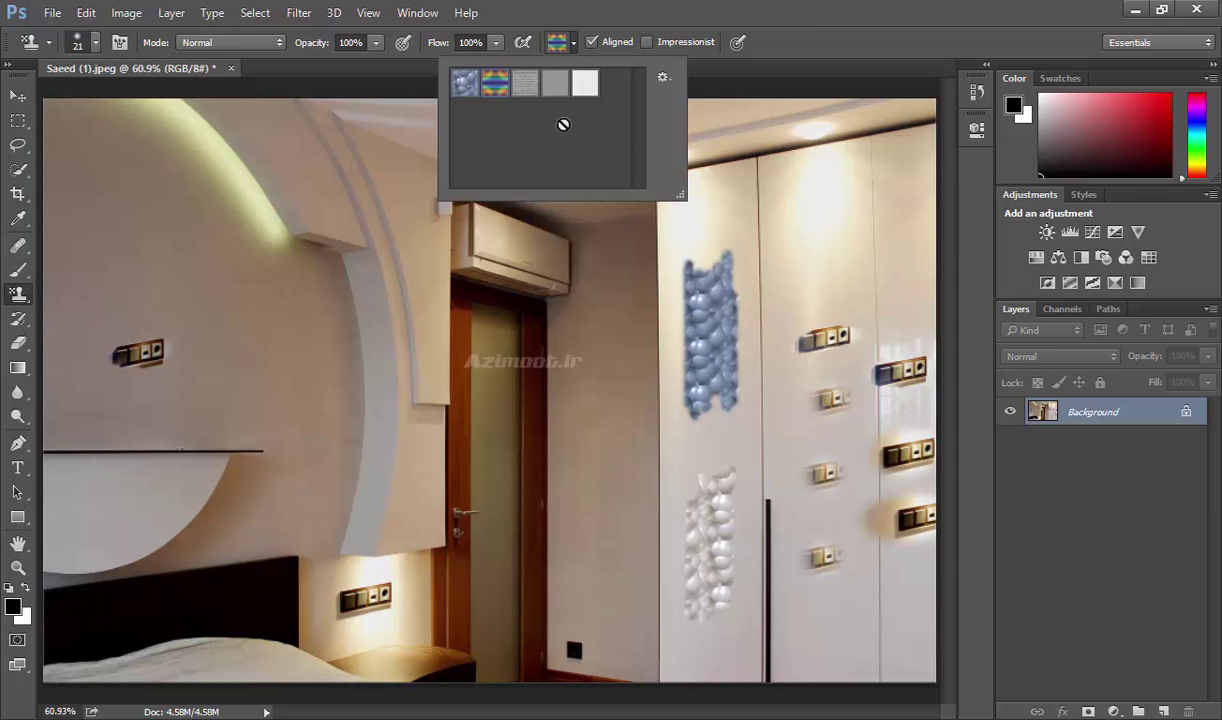
mouse_move(809, 228)
left_mouse_down()
mouse_move(813, 268)
mouse_move(806, 258)
left_mouse_up()
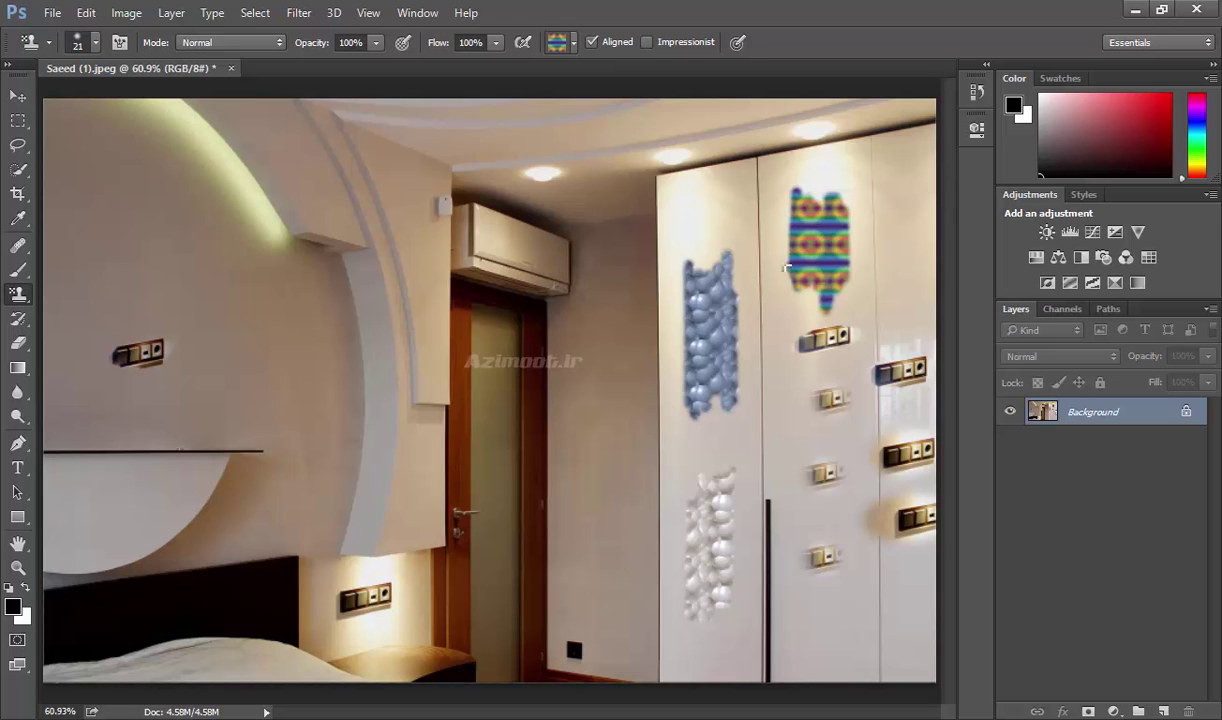
key("F12")
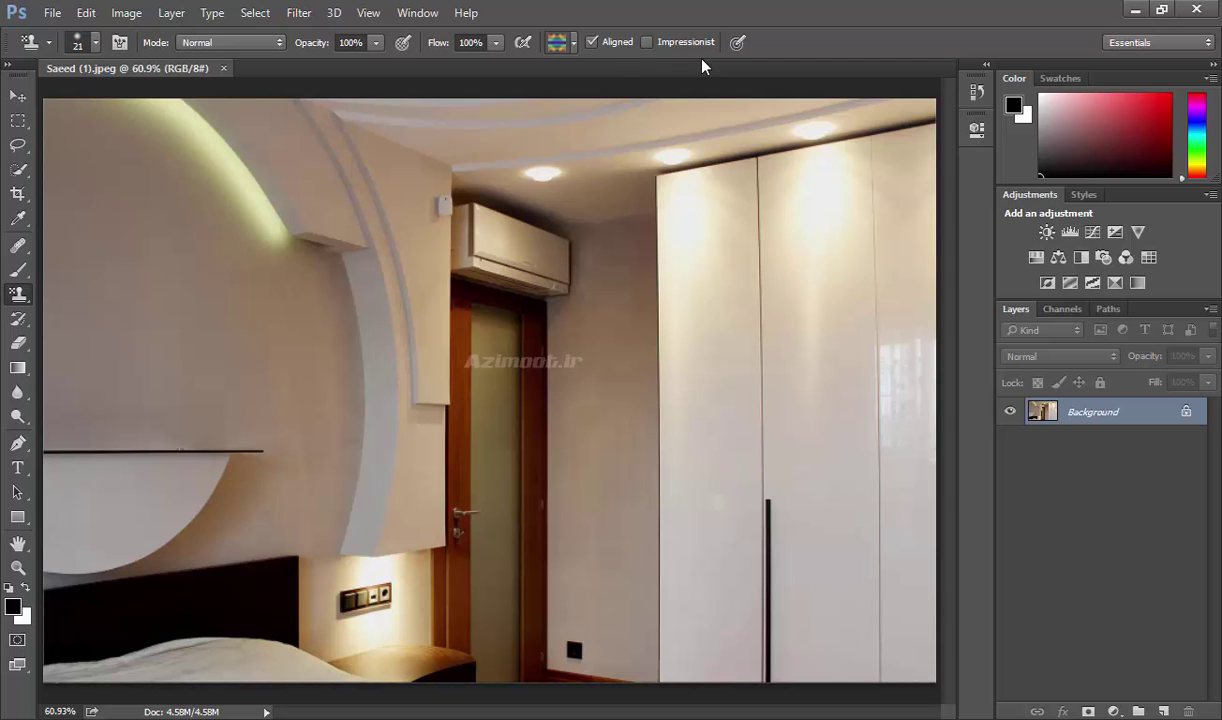
Step: Paint a crisp rainbow strip on the left door, then a blurred Impressionist one on the middle door
mouse_move(680, 352)
left_mouse_down()
mouse_move(736, 292)
mouse_move(703, 356)
mouse_move(722, 347)
left_mouse_up()
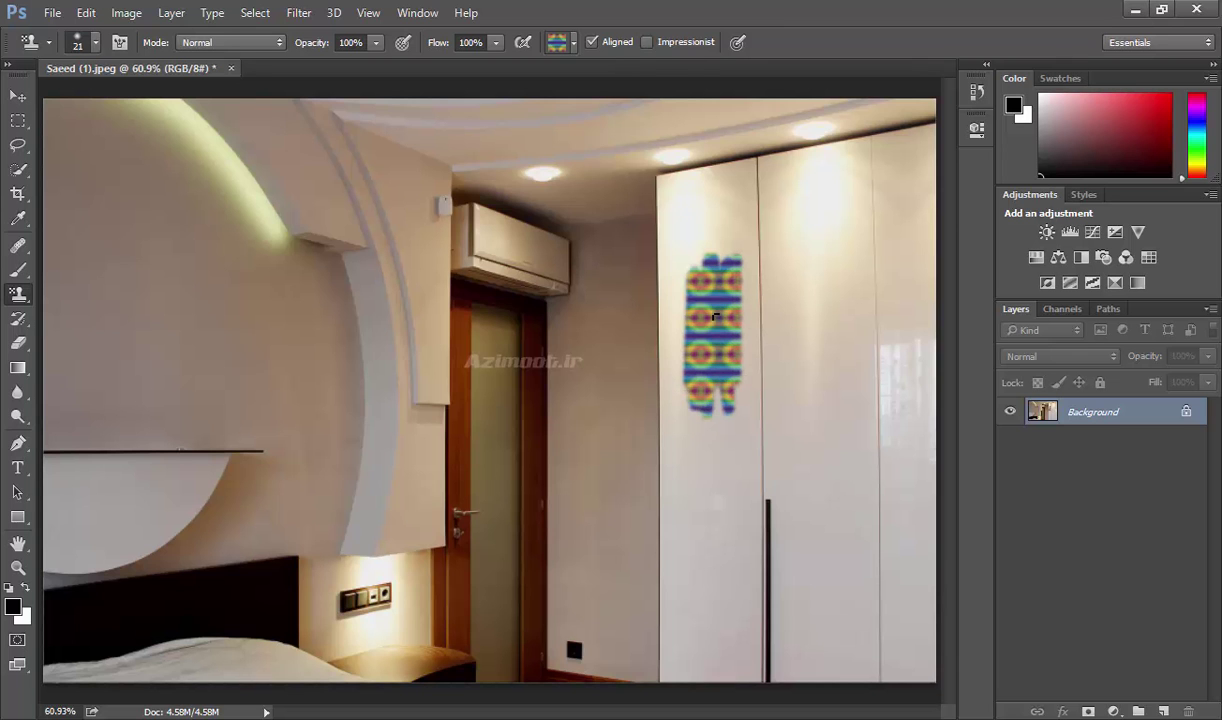
left_click(676, 45)
mouse_move(795, 275)
left_mouse_down()
mouse_move(804, 362)
mouse_move(851, 360)
mouse_move(819, 374)
left_mouse_up()
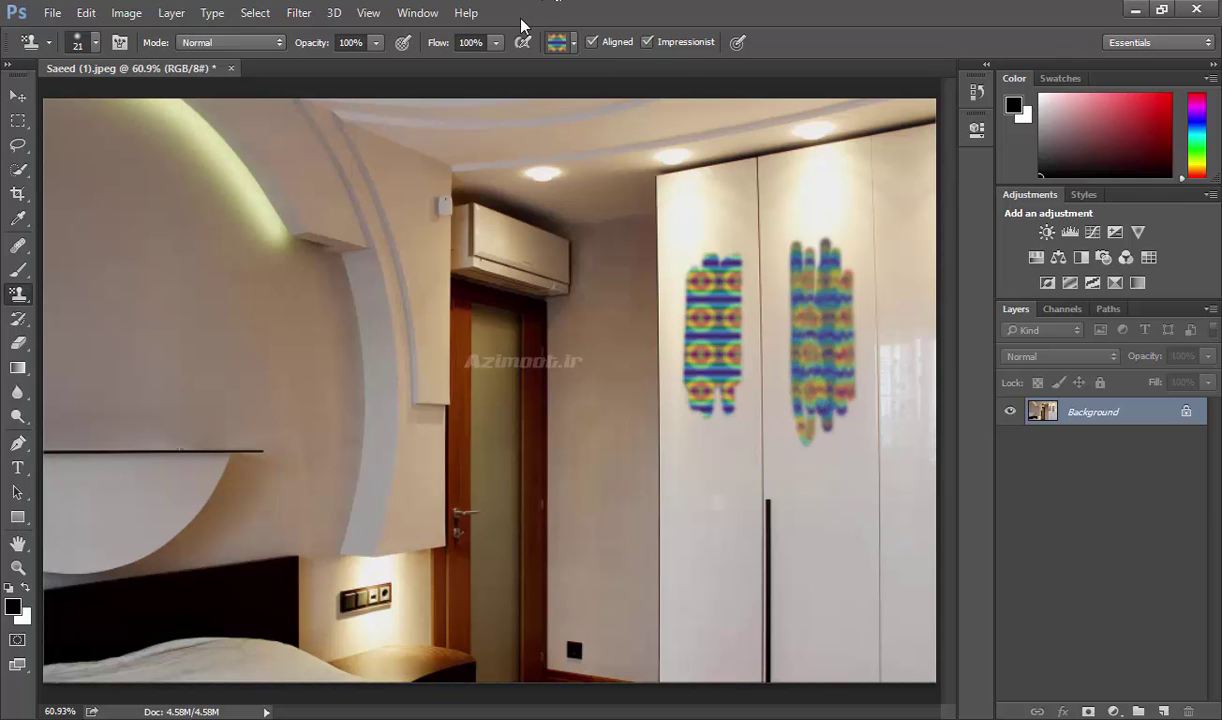
Step: Choose the blue bubble pattern and paint patches on the lower left and middle doors
left_click(569, 46)
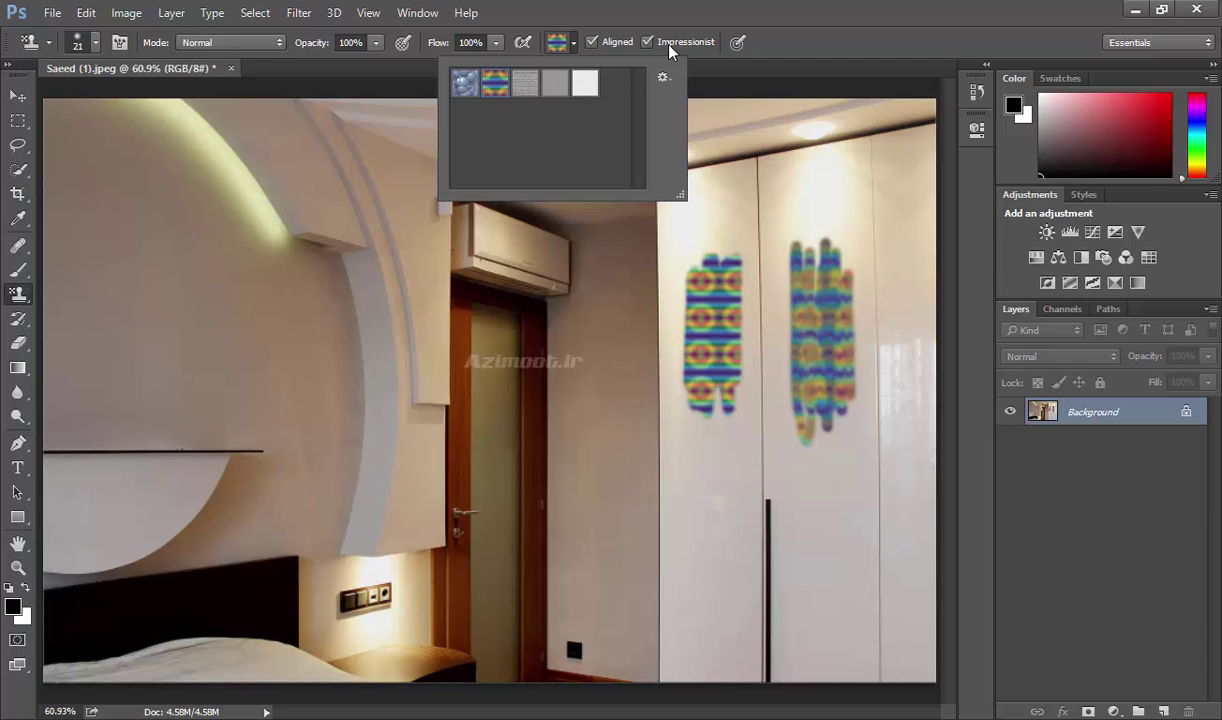
key("Escape")
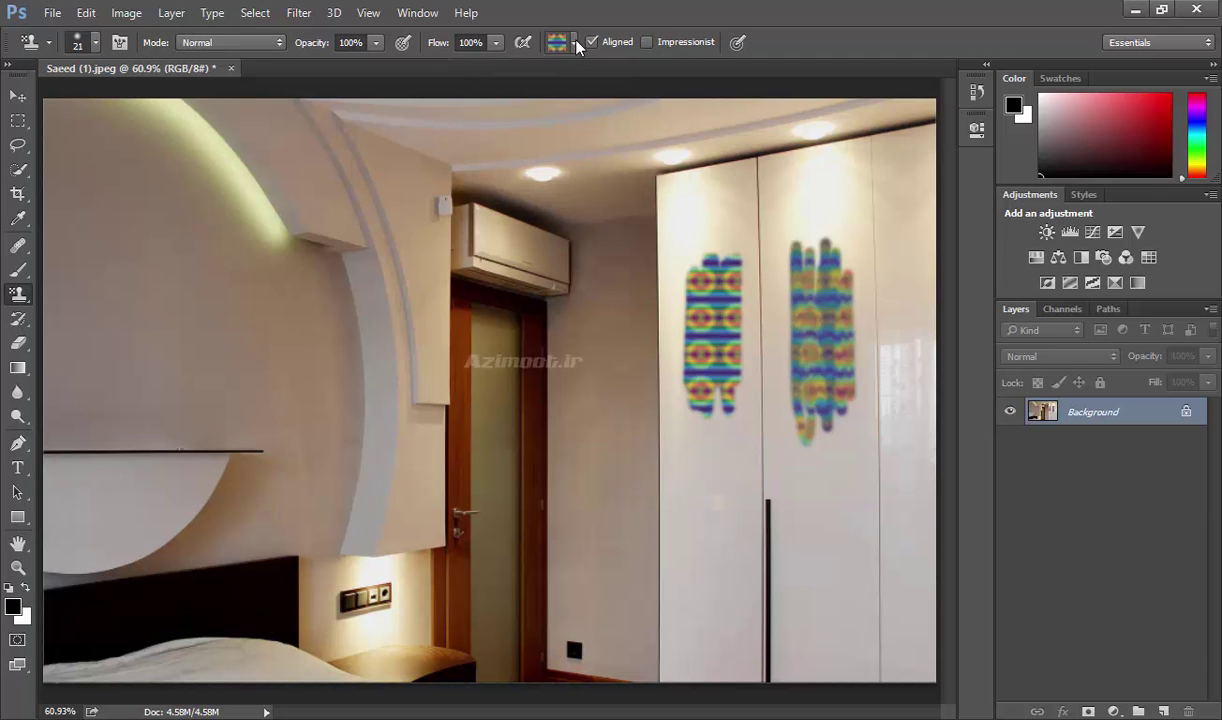
left_click(575, 45)
left_click(463, 92)
mouse_move(720, 515)
left_mouse_down()
mouse_move(712, 500)
mouse_move(702, 590)
left_mouse_up()
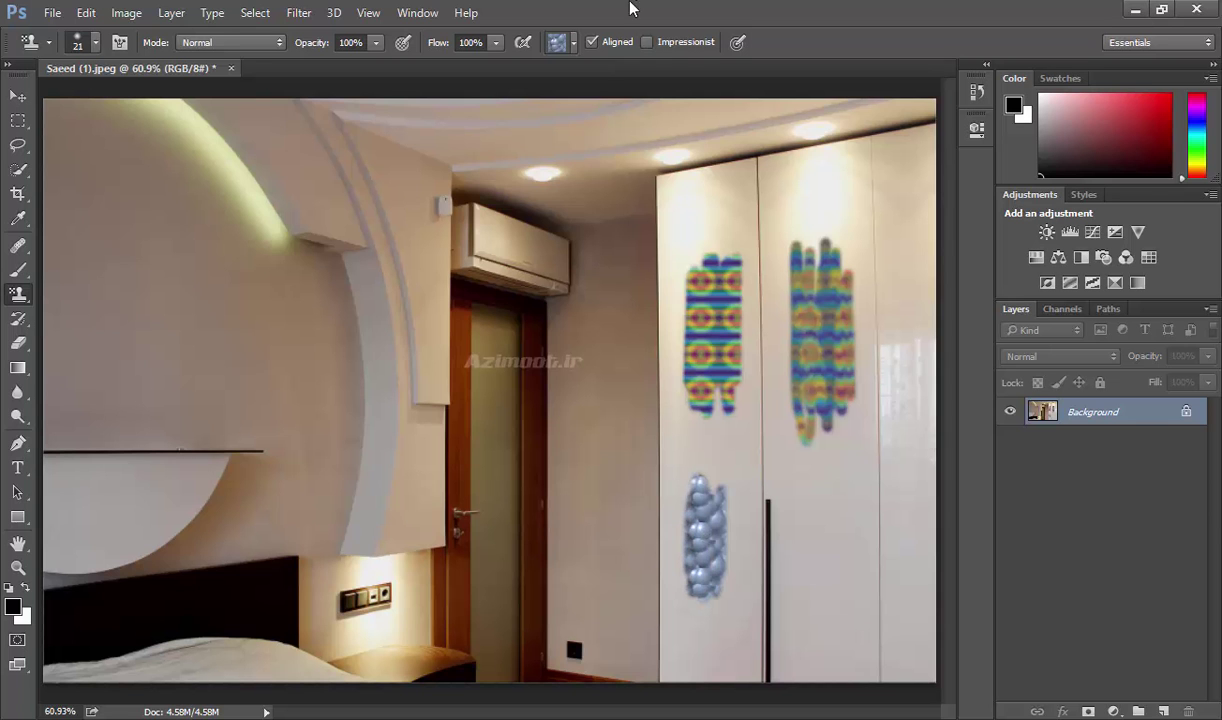
mouse_move(831, 580)
left_mouse_down()
mouse_move(813, 537)
mouse_move(797, 578)
mouse_move(807, 590)
mouse_move(829, 531)
left_mouse_up()
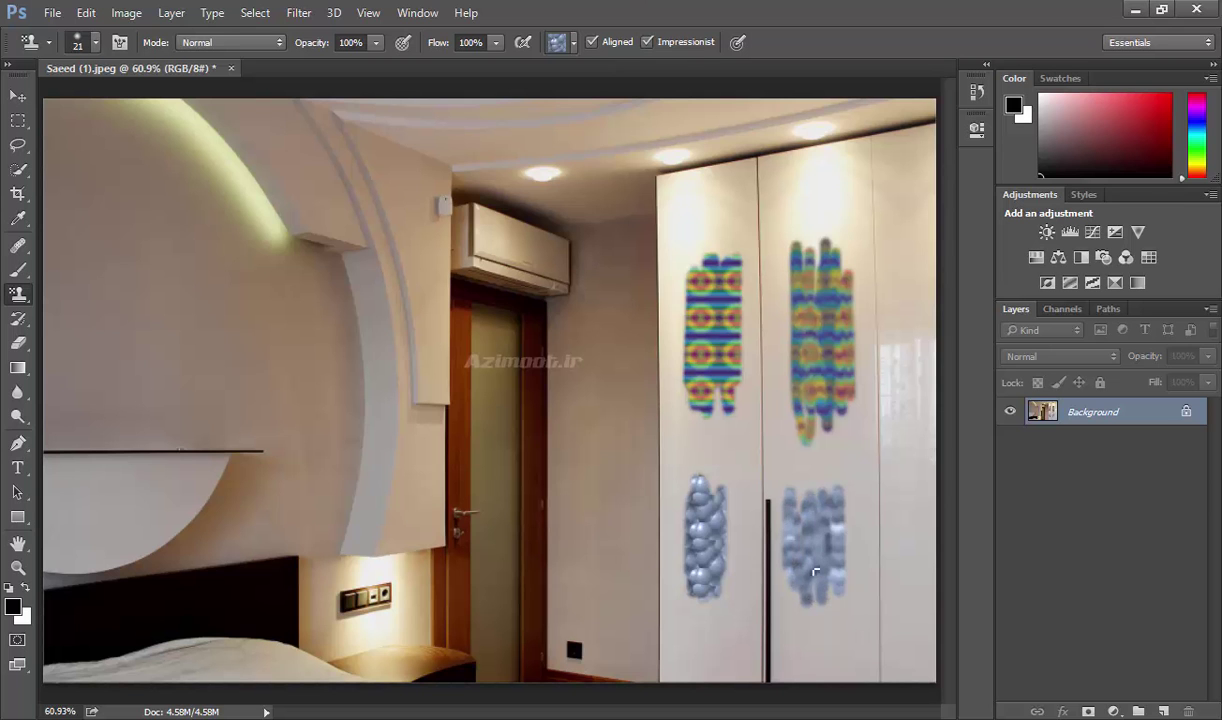
Step: Switch the stamp tool from Pattern Stamp back to the Clone Stamp Tool
right_click(24, 290)
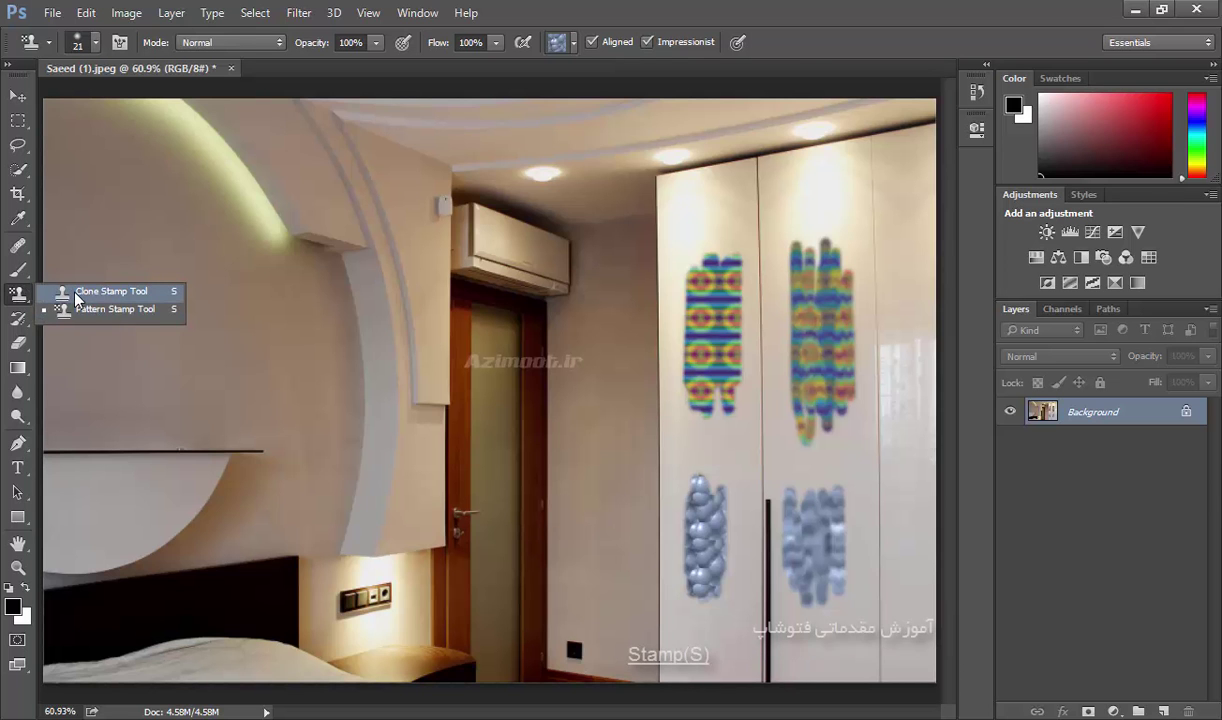
left_click(75, 297)
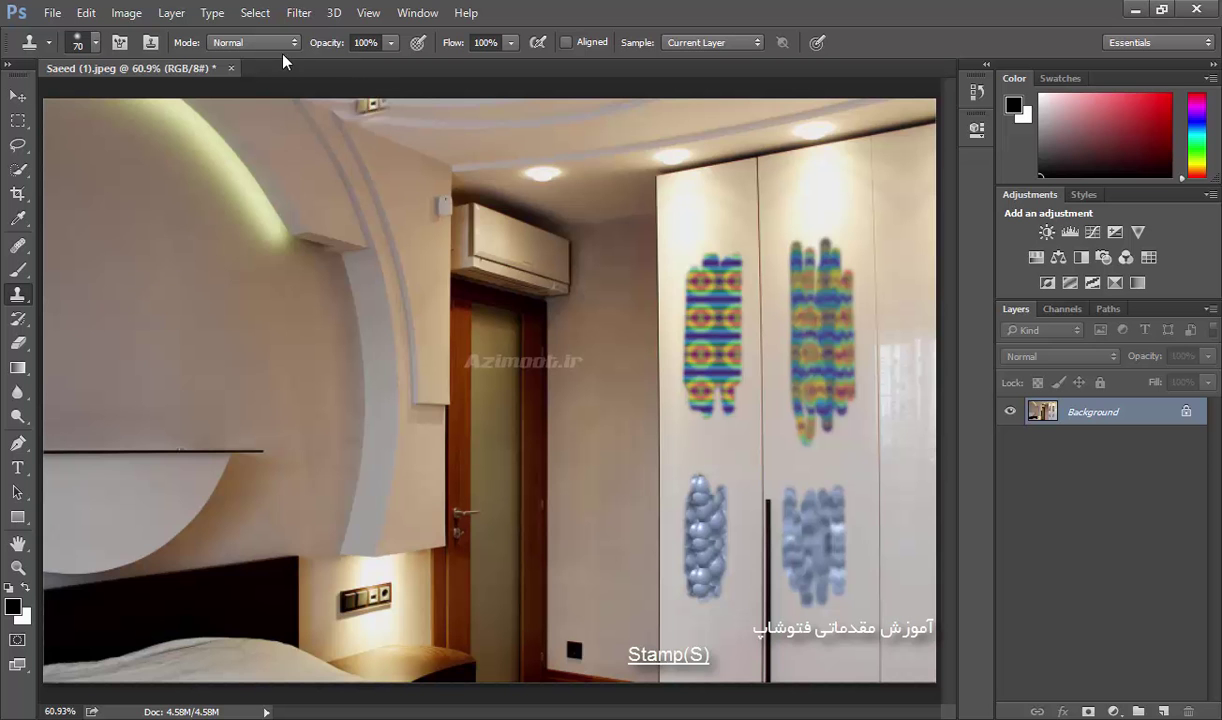